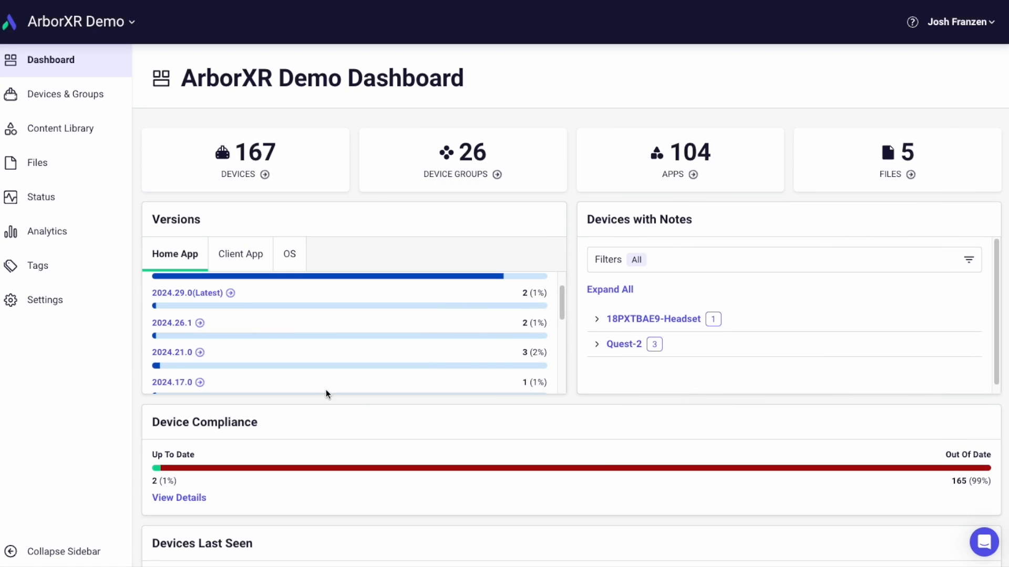
- Start adding a PICO device to the fleet and download the ArborXR Device Setup App for macOS
click(93, 104)
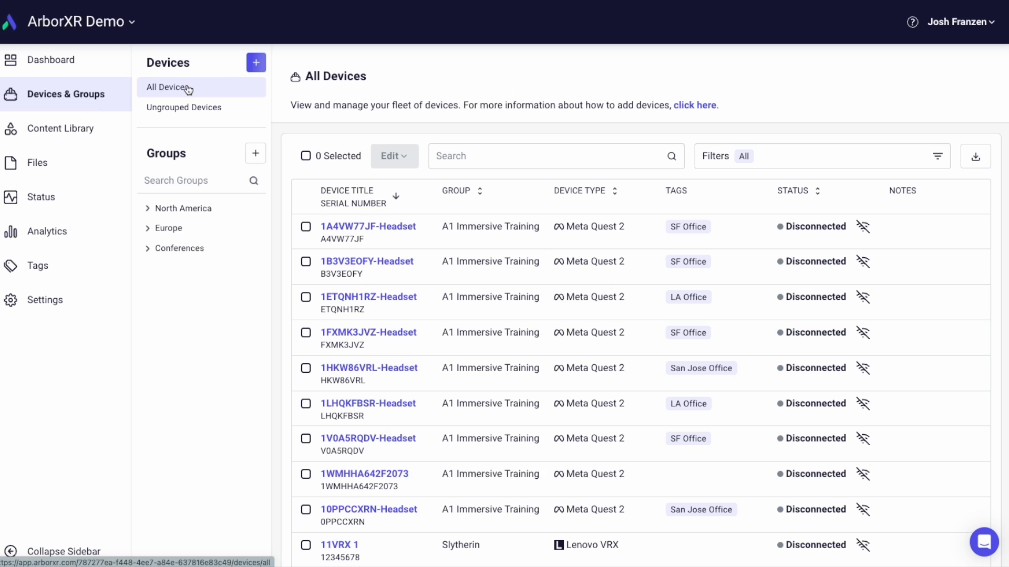
click(256, 64)
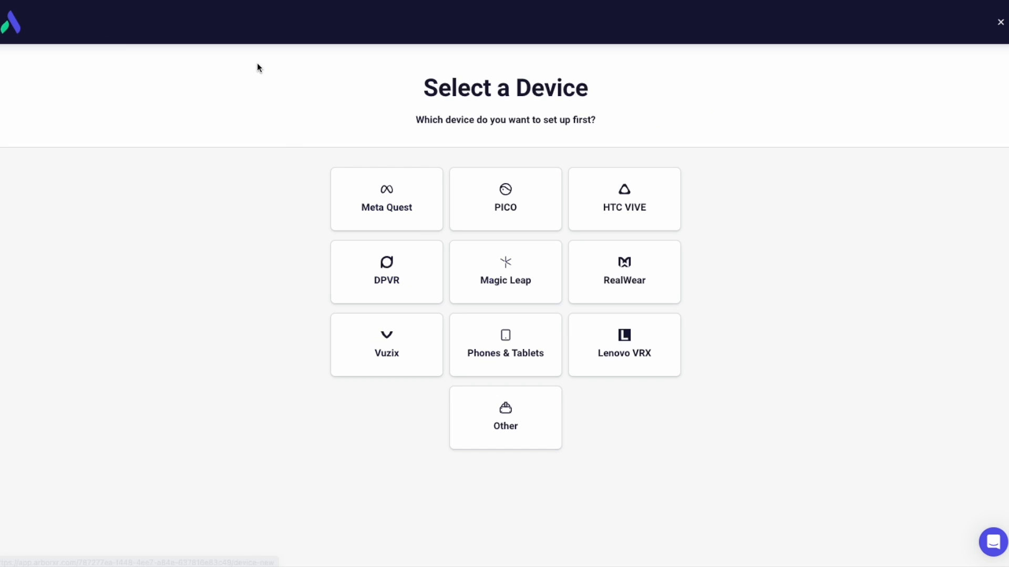
click(500, 205)
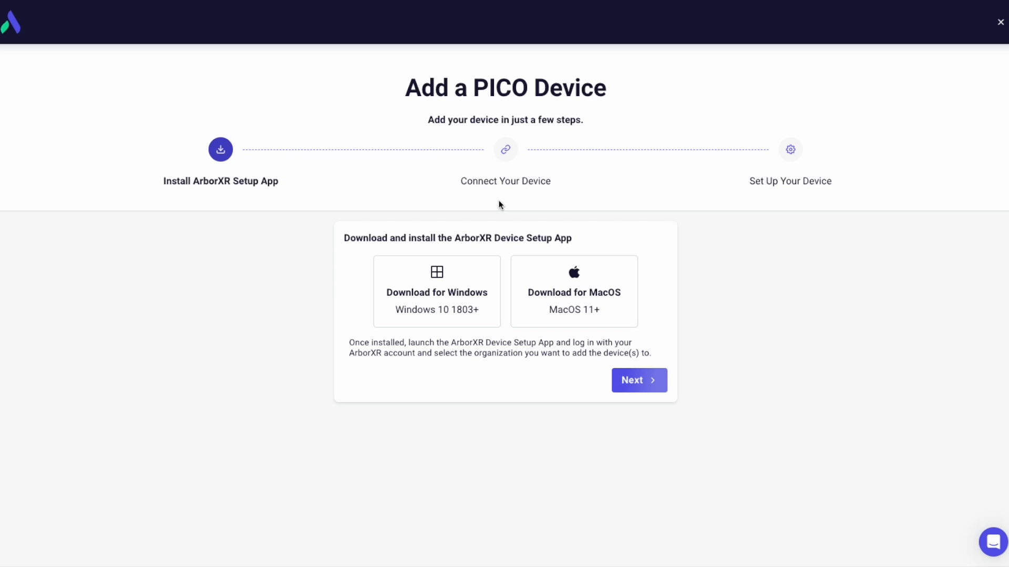
click(588, 292)
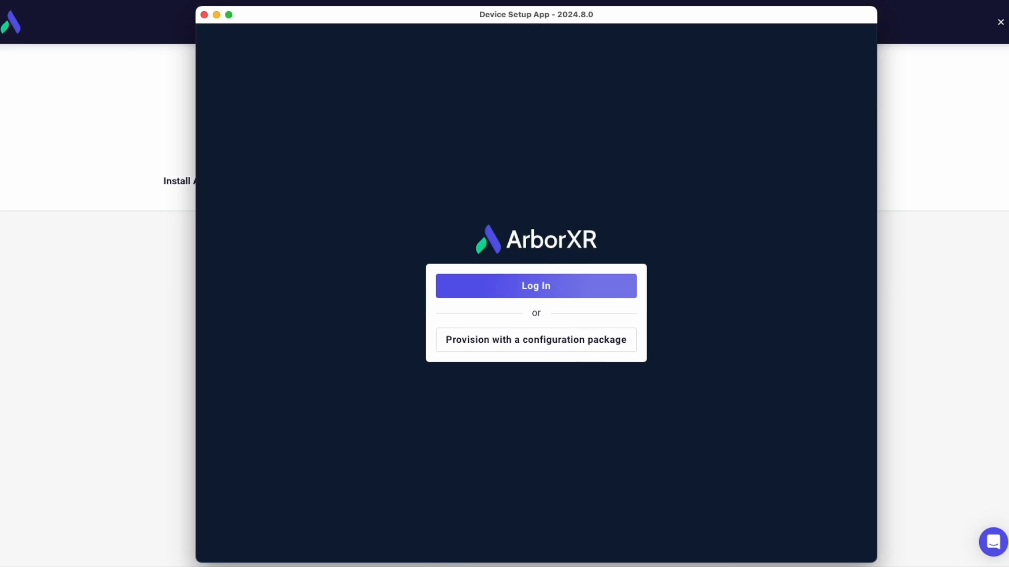
- Switch to the ArborXR Device Setup App and log in with SSO using the account email, choosing the ArborXR Demo organization
click(534, 286)
click(371, 383)
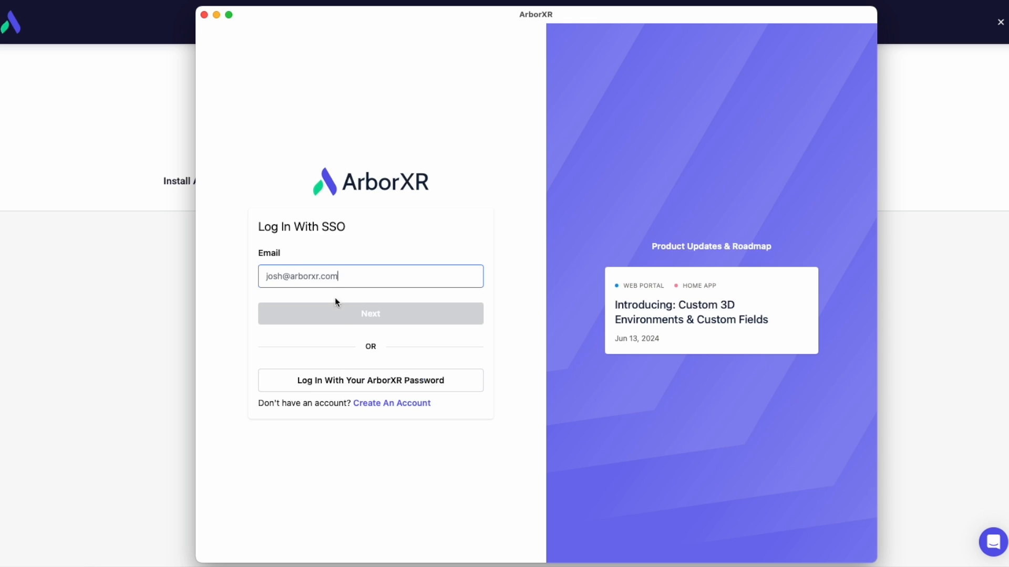
click(336, 312)
click(502, 128)
- Title the two connected PICO headsets with the owner's first name plus PN3 and P4E, and set up the PICO 4 Enterprise
click(388, 233)
text(Josh's PN3)
click(368, 347)
text(Josh's P4E)
click(825, 99)
click(814, 134)
click(704, 321)
click(816, 108)
click(368, 271)
click(704, 248)
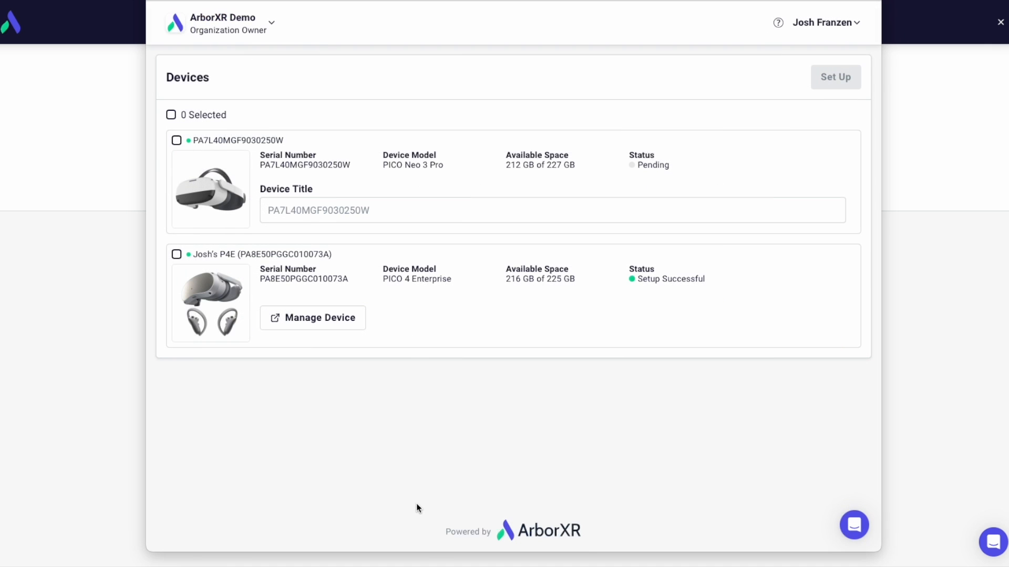
- Open the PICO 4 Enterprise's management page in the web portal and review its status, device and network information, and location
click(322, 319)
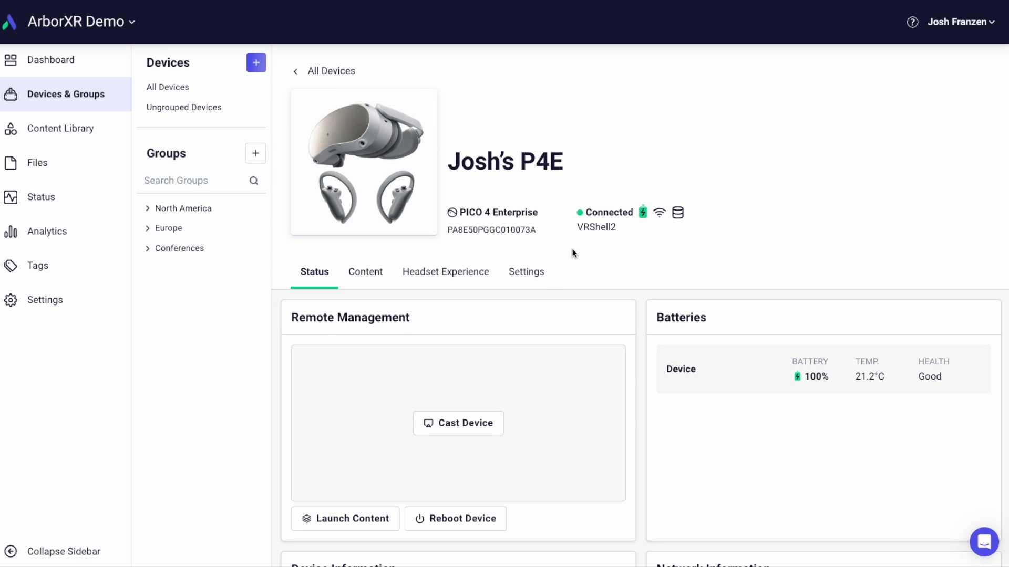
scroll(544, 289, down, 4)
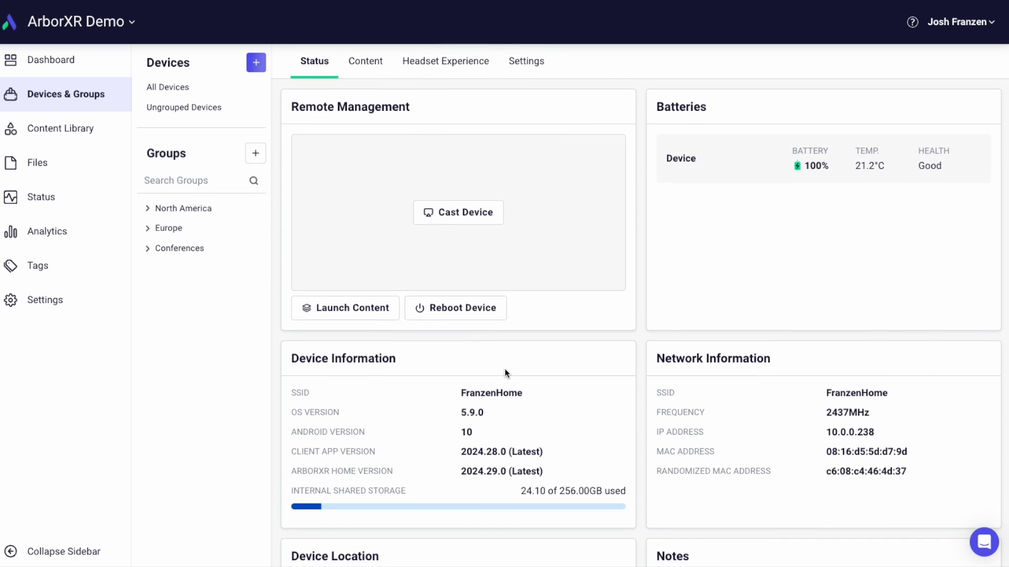
scroll(504, 370, down, 2)
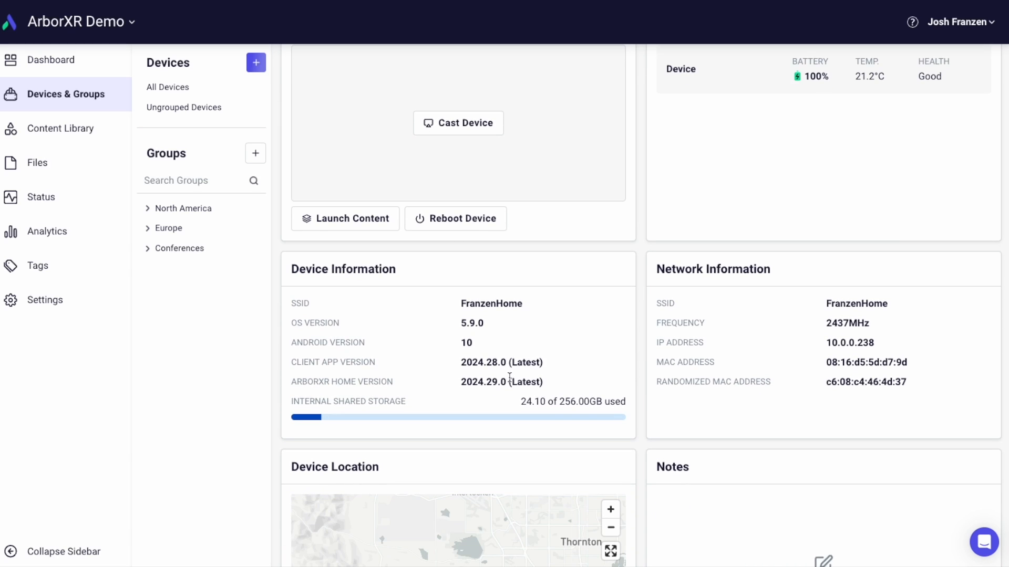
scroll(508, 378, down, 4)
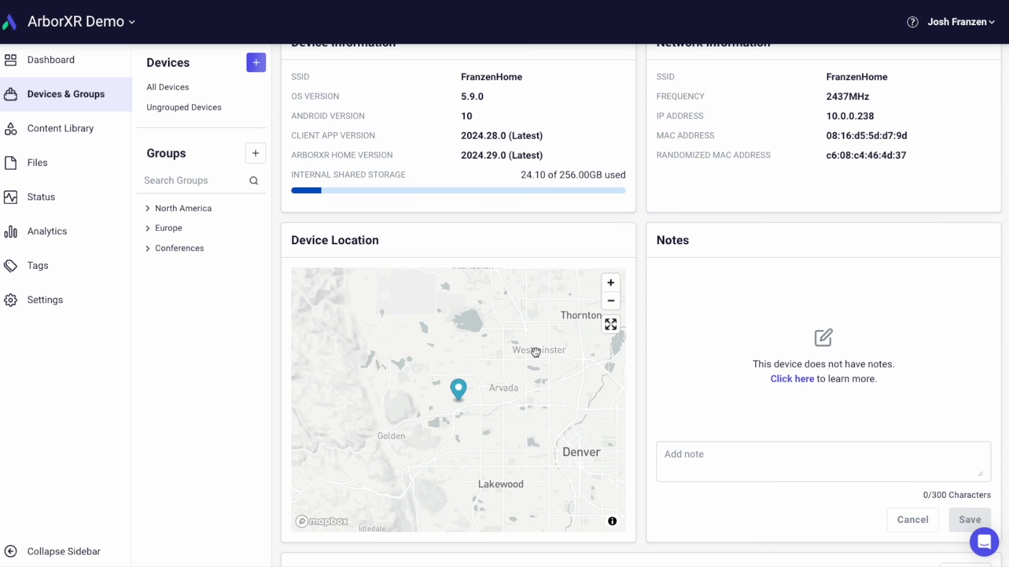
- Search all devices for the owner's first name in possessive form, and clear the search
click(101, 97)
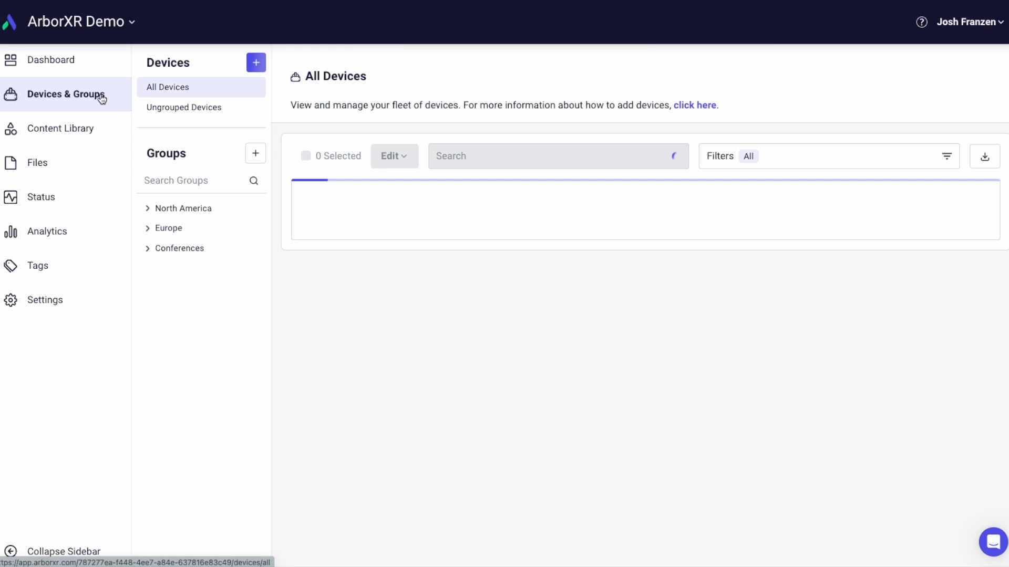
click(451, 156)
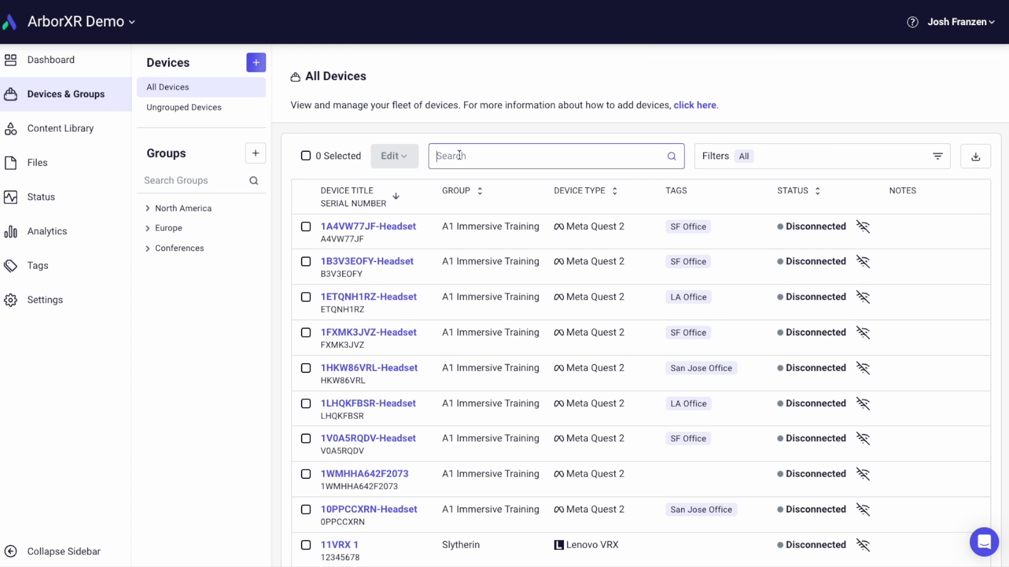
text(jossh)
key(BackSpace)
key(BackSpace)
text(h's)
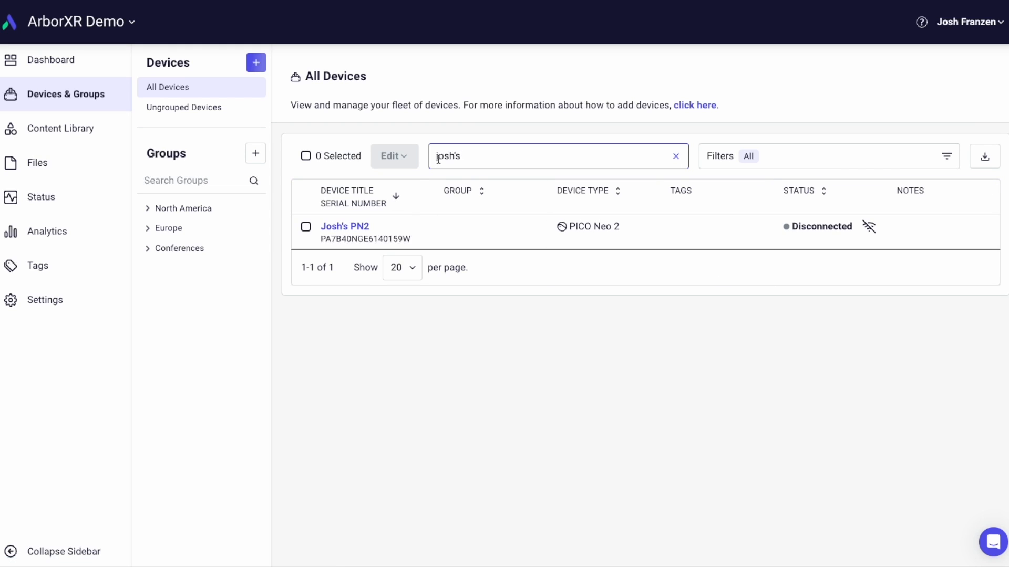
key(Home)
key(Delete)
text(J)
drag(522, 167, 427, 156)
key(BackSpace)
- Filter the device list by the PICO 4 Enterprise device type, and remove the filter
click(806, 156)
scroll(783, 329, down, 5)
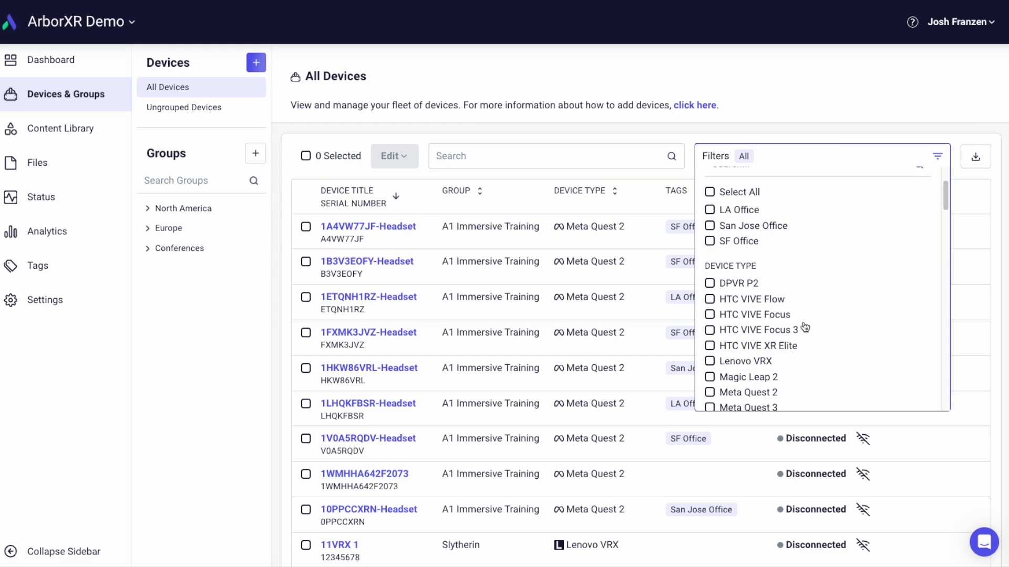
click(790, 334)
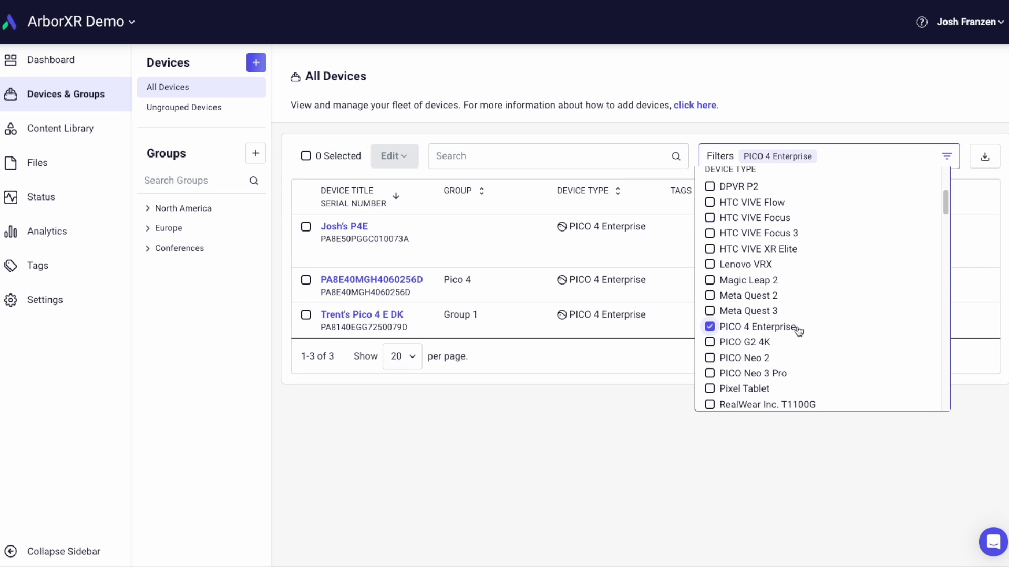
scroll(799, 331, down, 3)
click(772, 196)
click(630, 172)
- Sort the device list in turn by group, device type and status
click(480, 192)
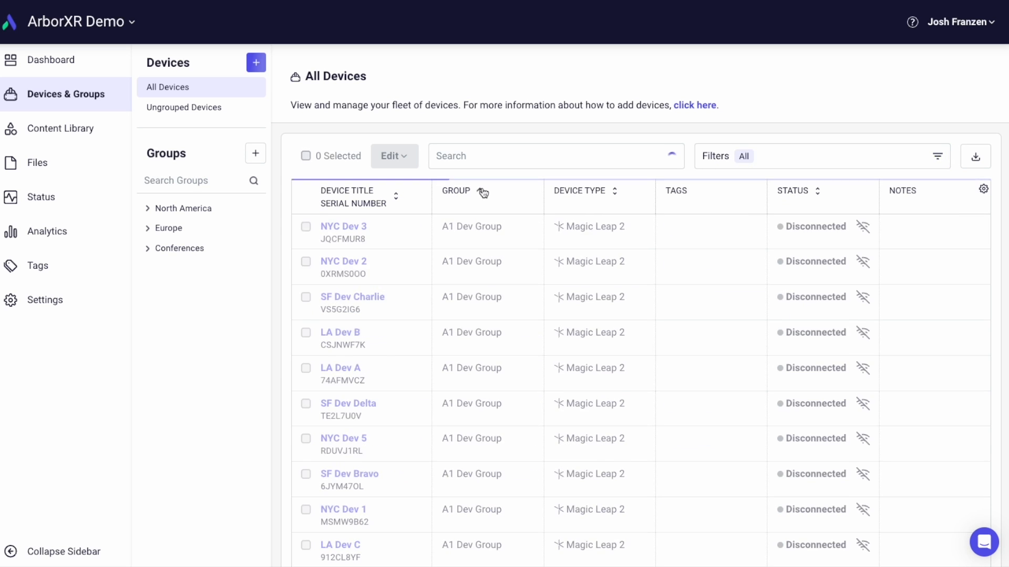
click(614, 191)
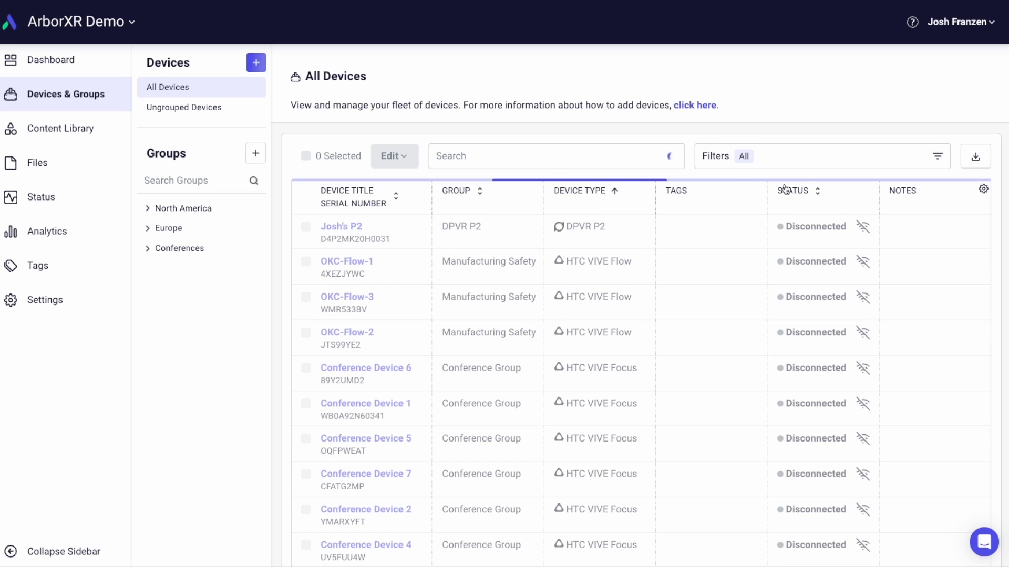
click(817, 192)
- Add the Enrolled Date, Last Online, ArborXR Home Version and Storage Used columns to the device table
click(983, 190)
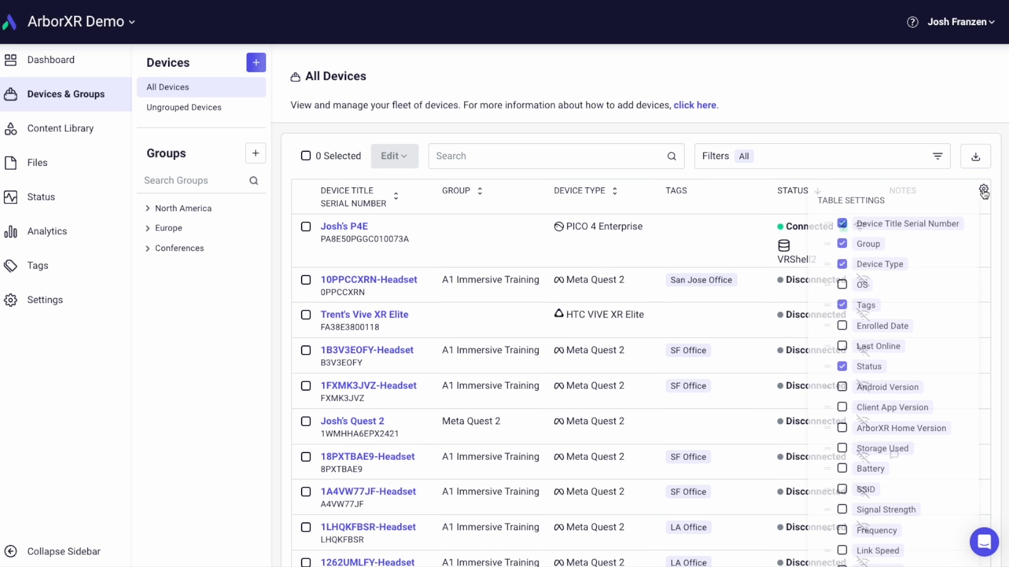
click(842, 326)
click(842, 346)
scroll(883, 383, down, 1)
click(841, 411)
click(842, 429)
click(749, 300)
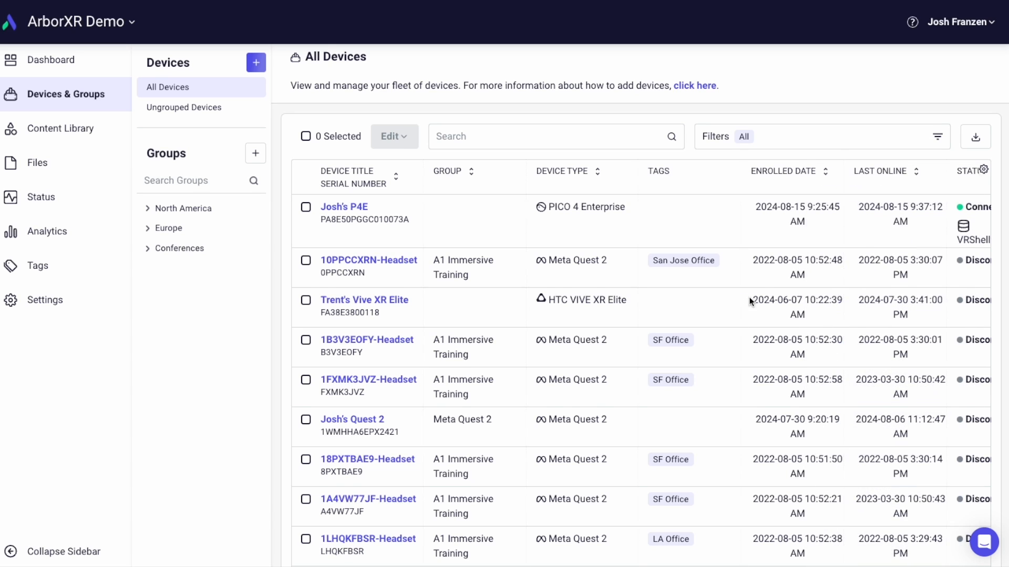
- Examine the added columns across the full width of the device table
scroll(748, 304, down, 2)
scroll(713, 382, down, 1)
scroll(713, 381, right, 1)
scroll(713, 381, right, 10)
scroll(871, 399, up, 2)
scroll(871, 396, left, 1)
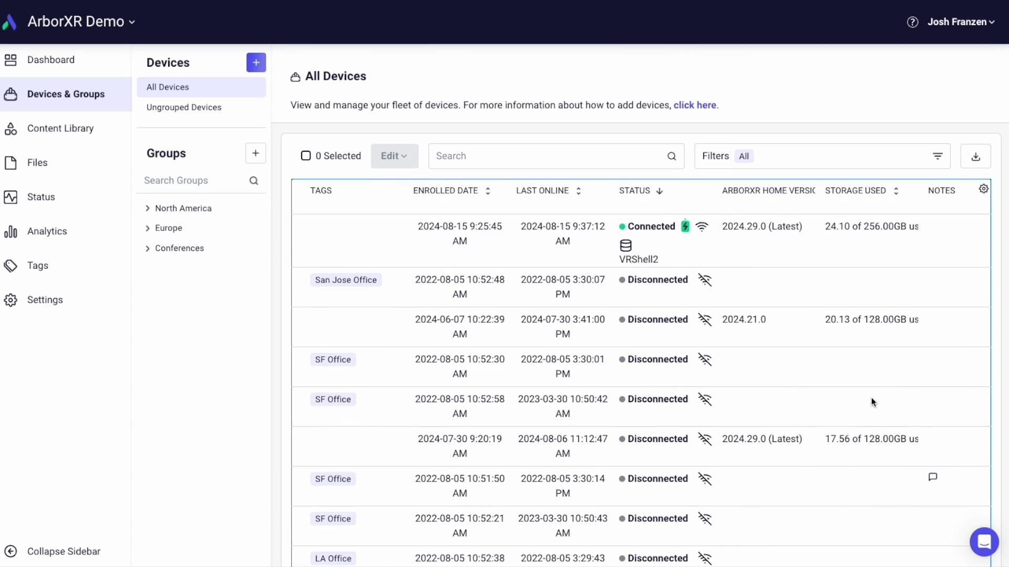
scroll(871, 402, left, 10)
- Create a custom field titled City in the settings of the connected PICO 4 Enterprise
click(357, 230)
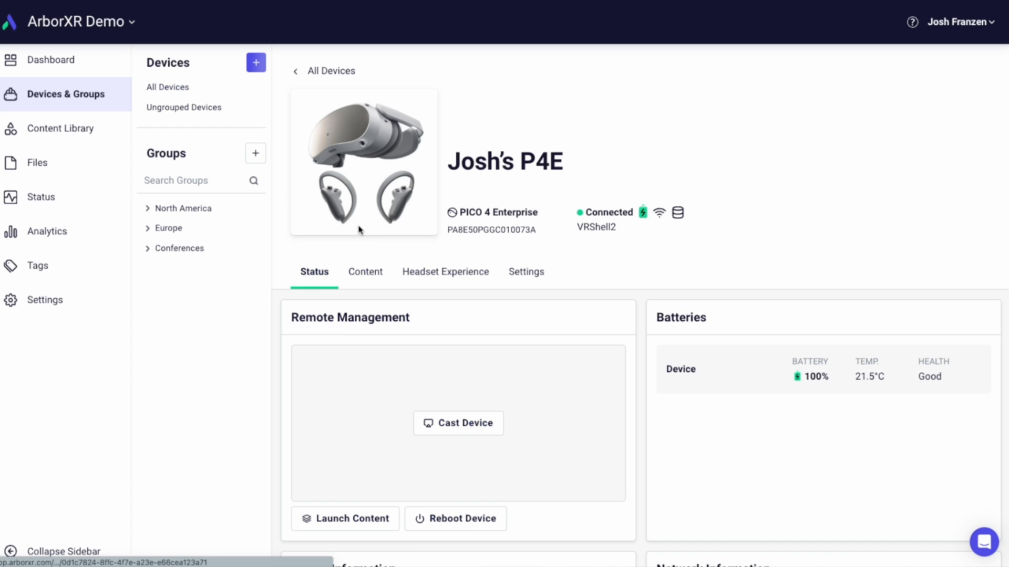
click(536, 278)
scroll(612, 284, down, 5)
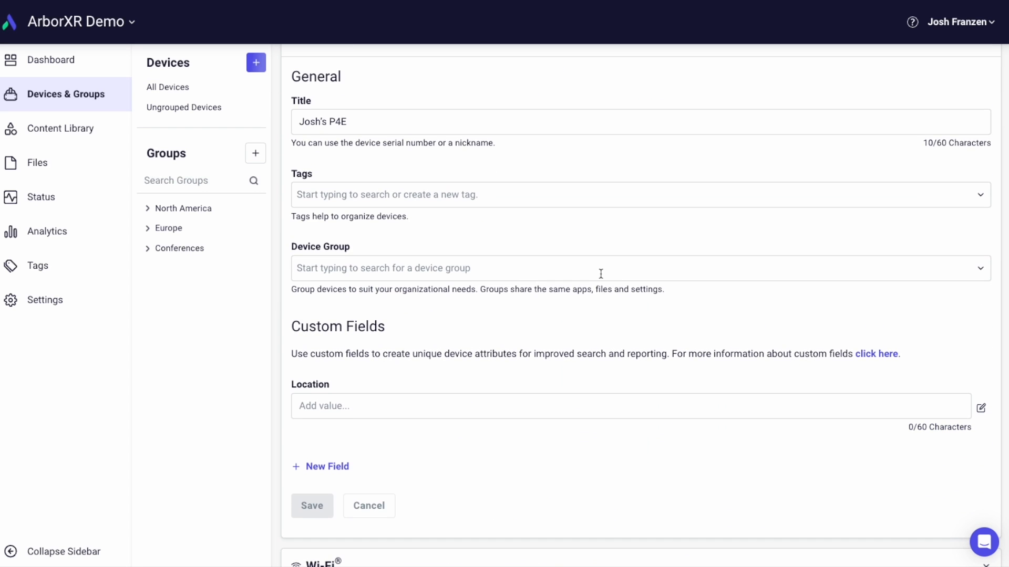
click(346, 468)
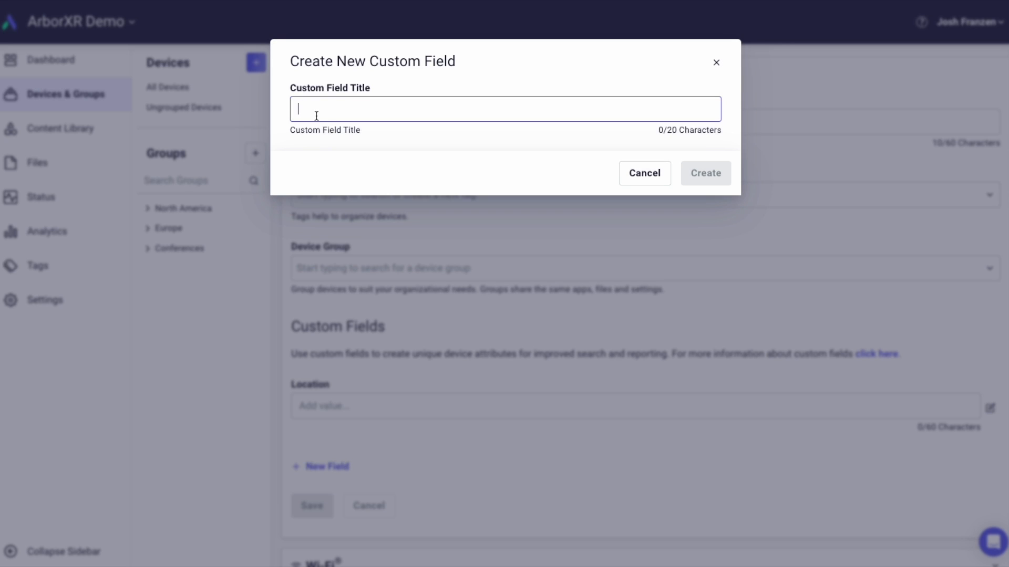
text(City)
click(720, 167)
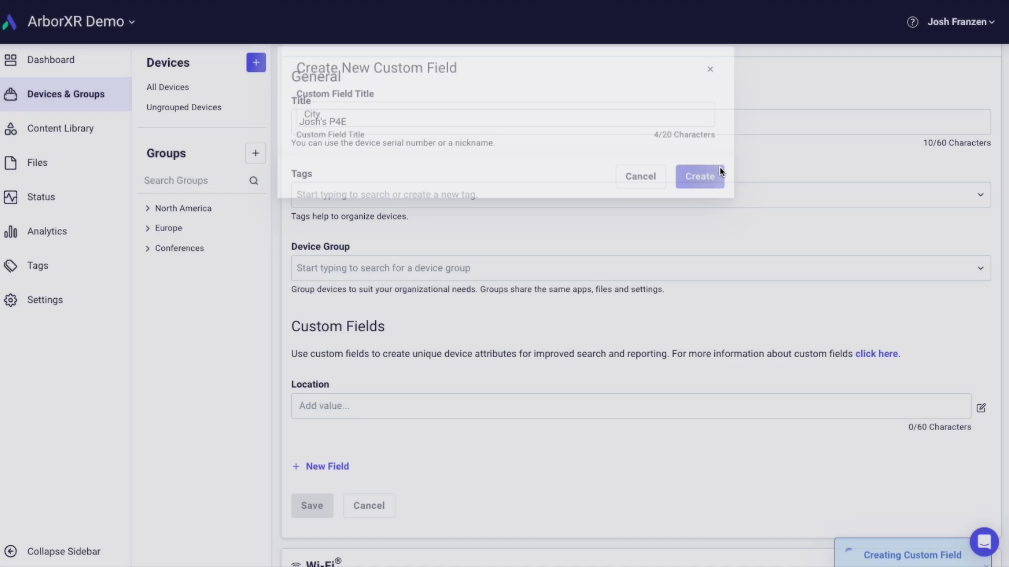
- Set the device's City field to Denver and save the changes
scroll(512, 397, down, 1)
click(388, 423)
text(Denve)
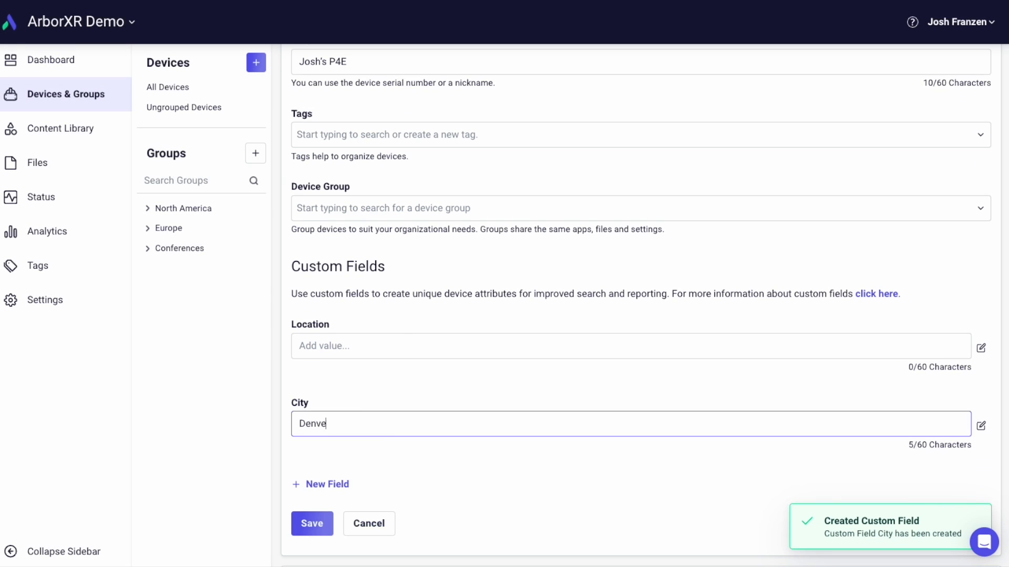
click(315, 524)
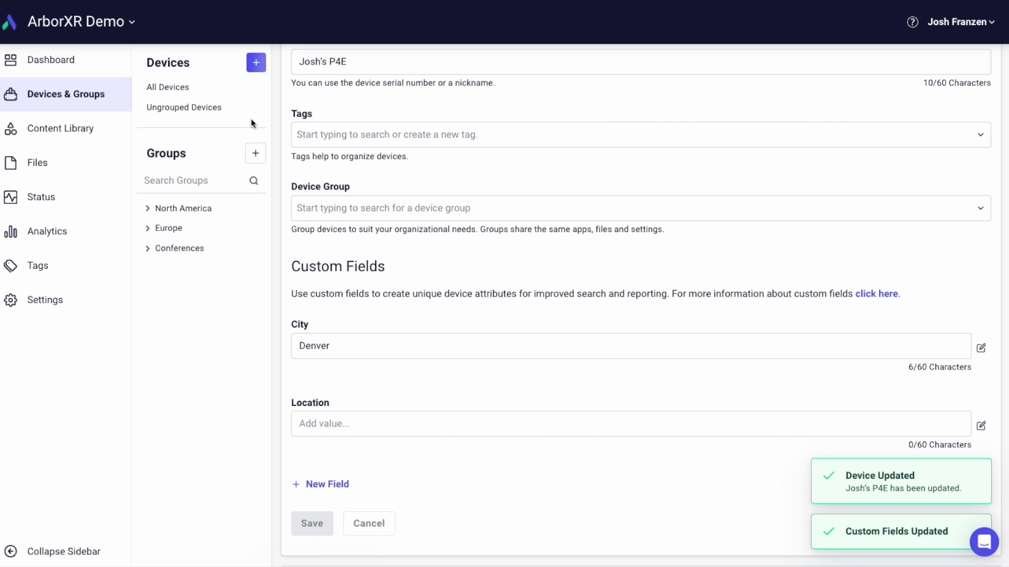
- Search all devices for Denver
click(184, 87)
click(560, 156)
text(Denver)
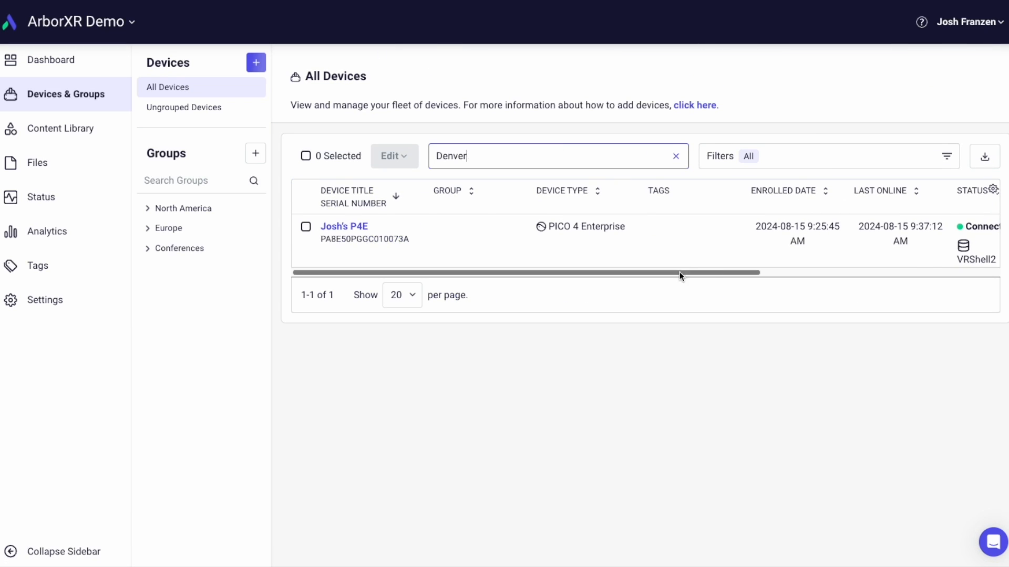
- Add the City custom field as a column in the device table and bring that column into view
drag(679, 272, 989, 216)
click(992, 188)
scroll(911, 429, down, 3)
click(843, 528)
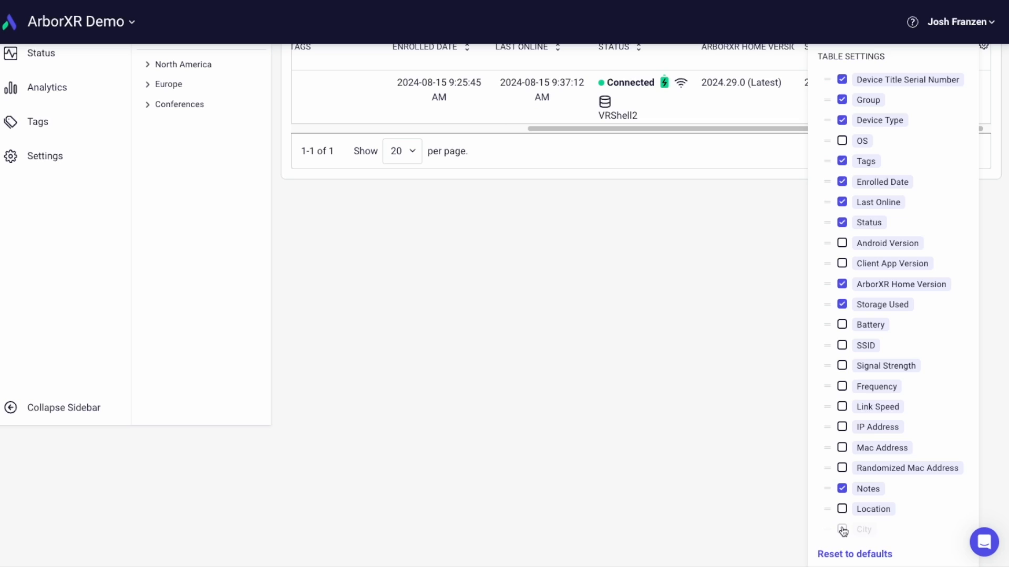
click(688, 261)
drag(812, 270, 894, 272)
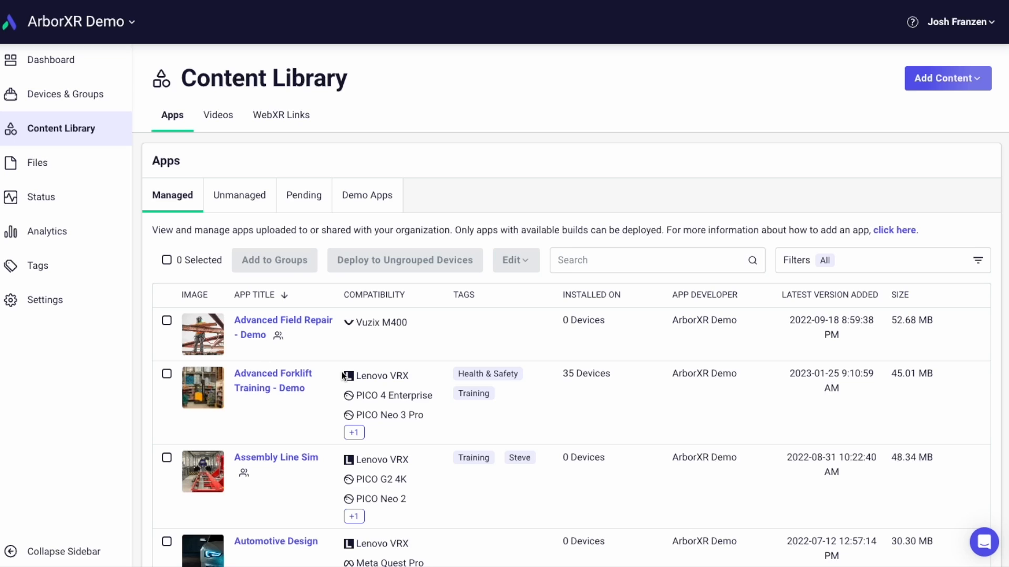
- Browse the managed apps in the Content Library and view the videos
scroll(342, 360, down, 8)
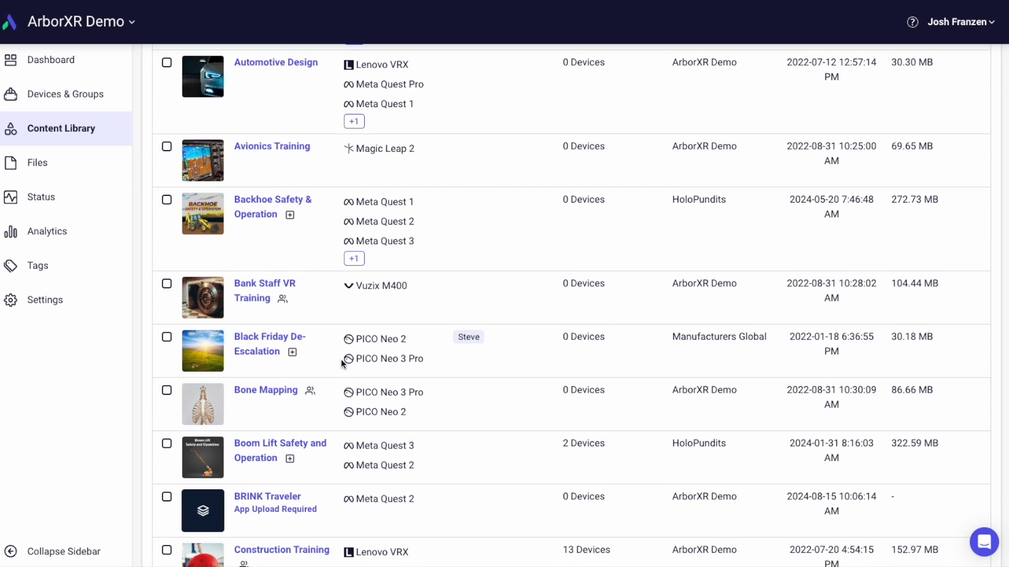
scroll(342, 360, up, 8)
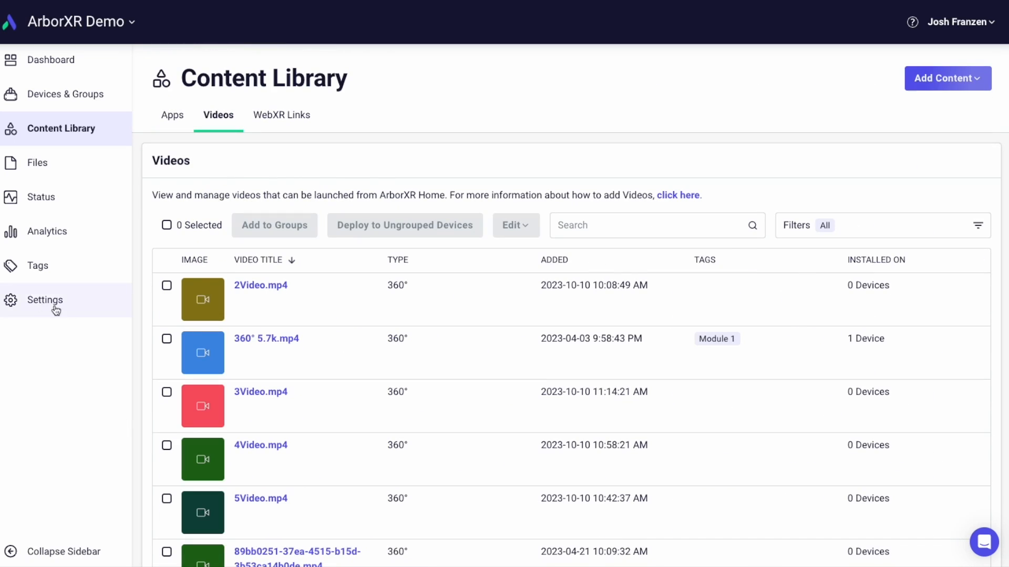
- Open the organization's custom storage configuration and review the fields required for a custom S3-compatible provider
click(47, 310)
click(238, 116)
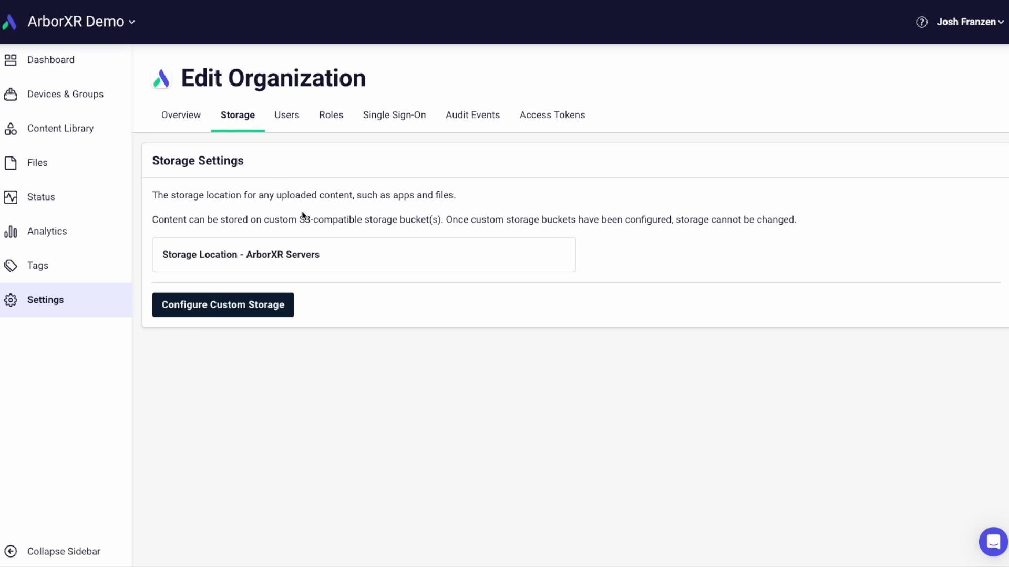
click(275, 297)
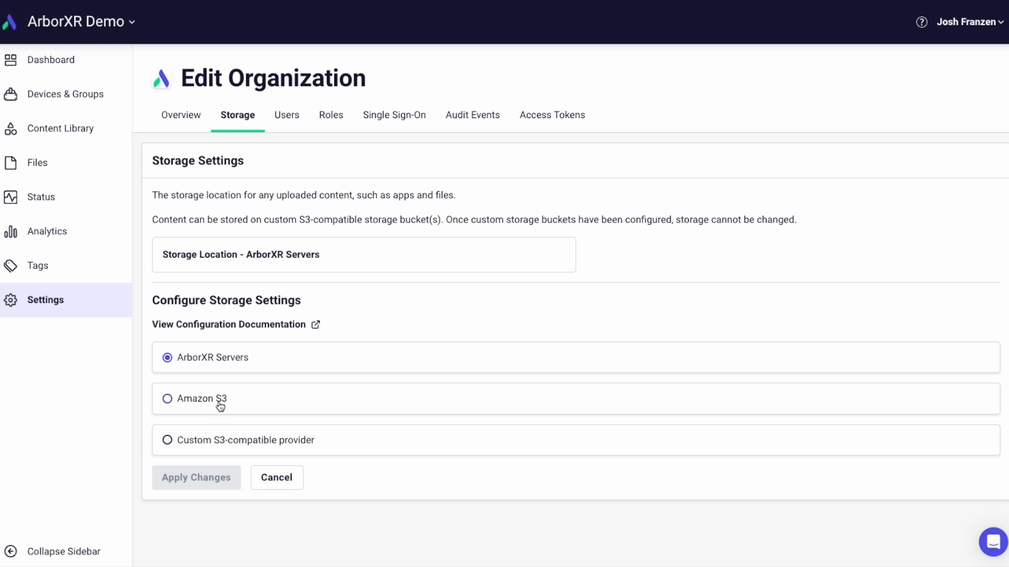
click(213, 441)
scroll(294, 371, down, 4)
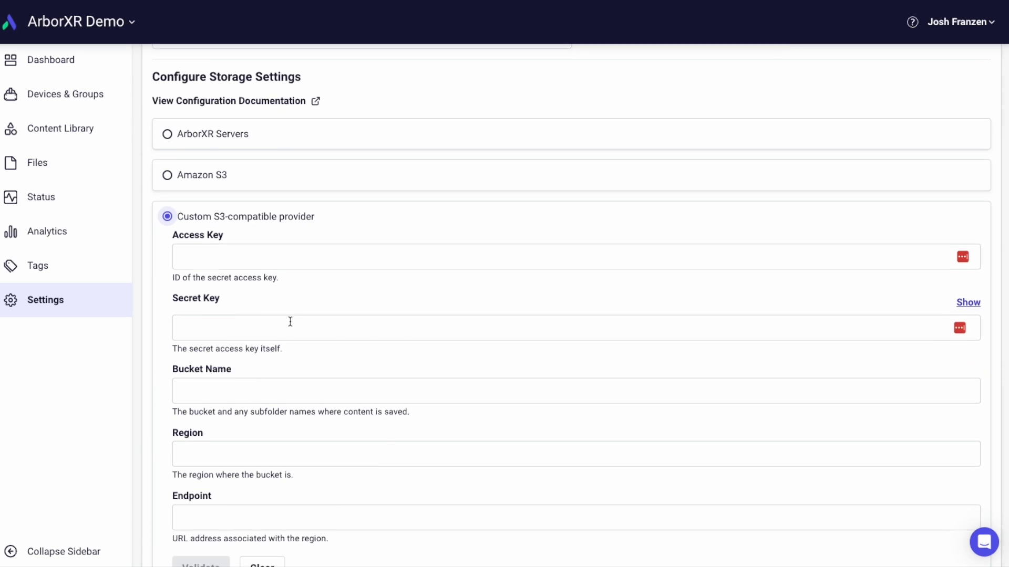
scroll(296, 325, down, 1)
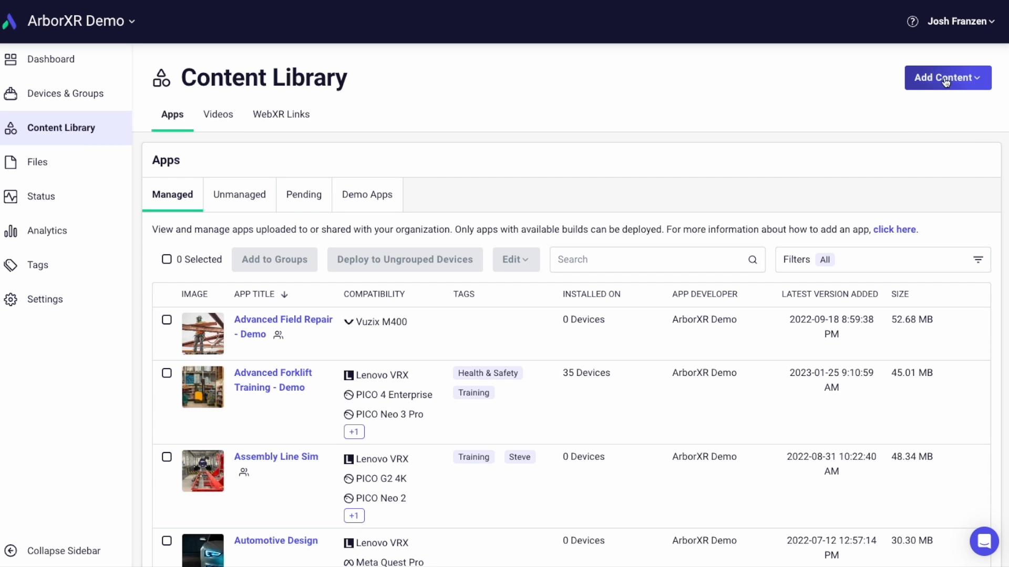
- Create a managed app titled Forklift Training in the Content Library with PICO 4 Enterprise as its compatible platform
click(959, 79)
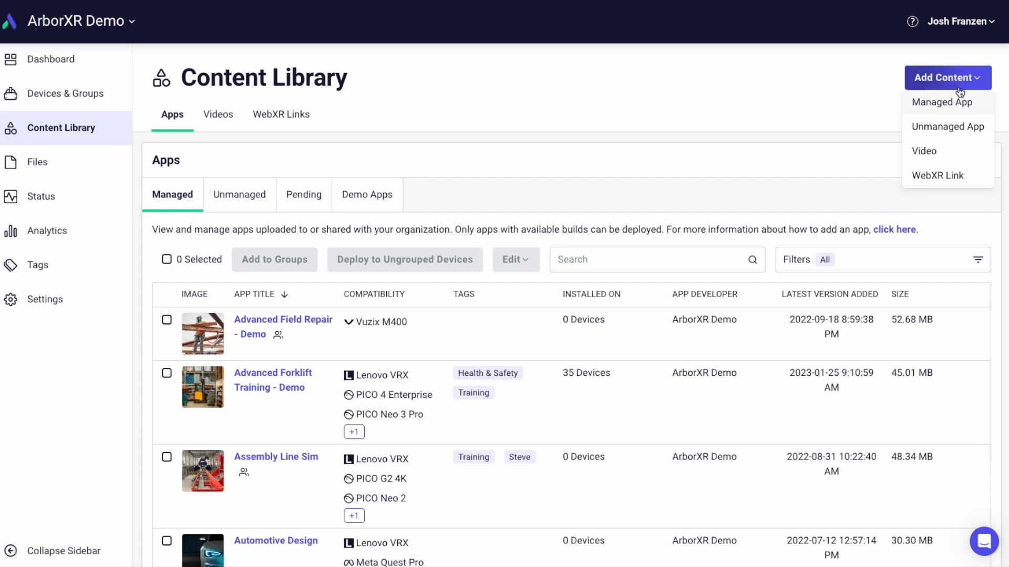
click(948, 103)
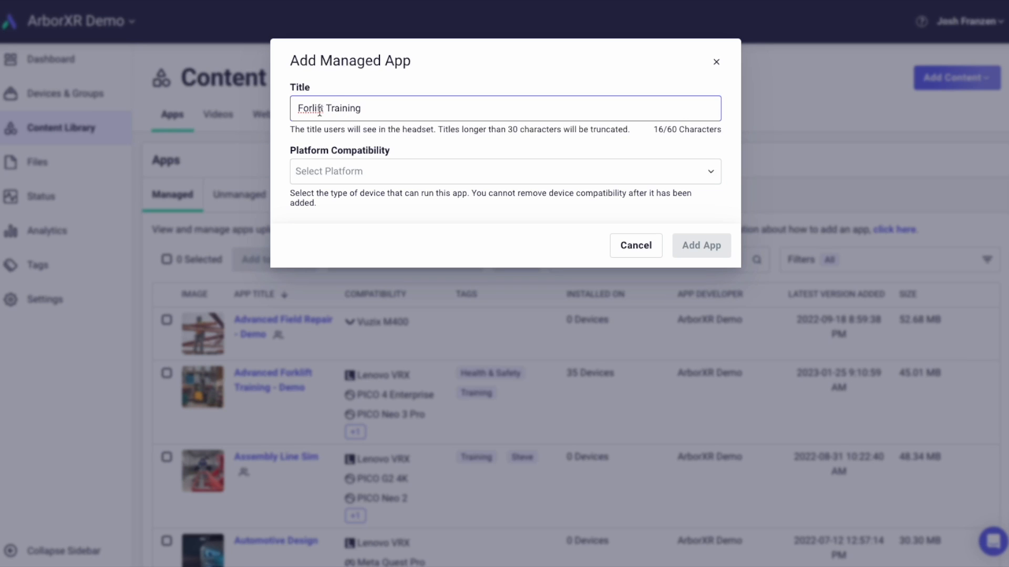
text(k)
click(319, 171)
text(pico)
click(383, 216)
click(720, 244)
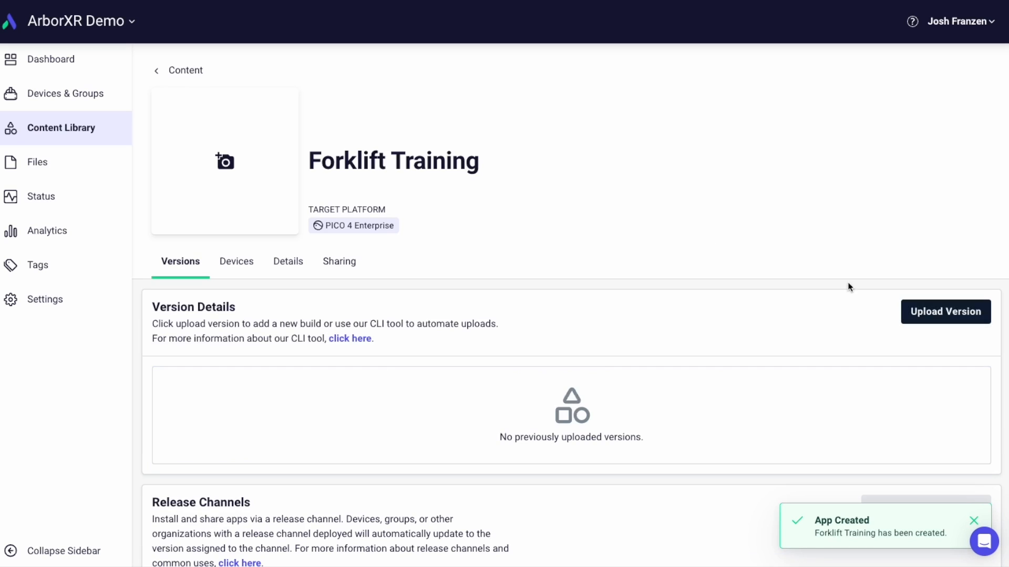
- Upload the launcher .apk ending in e7ed7f047 from the Walmart test builds folder to Forklift Training and review its version and release channels
click(937, 313)
click(572, 271)
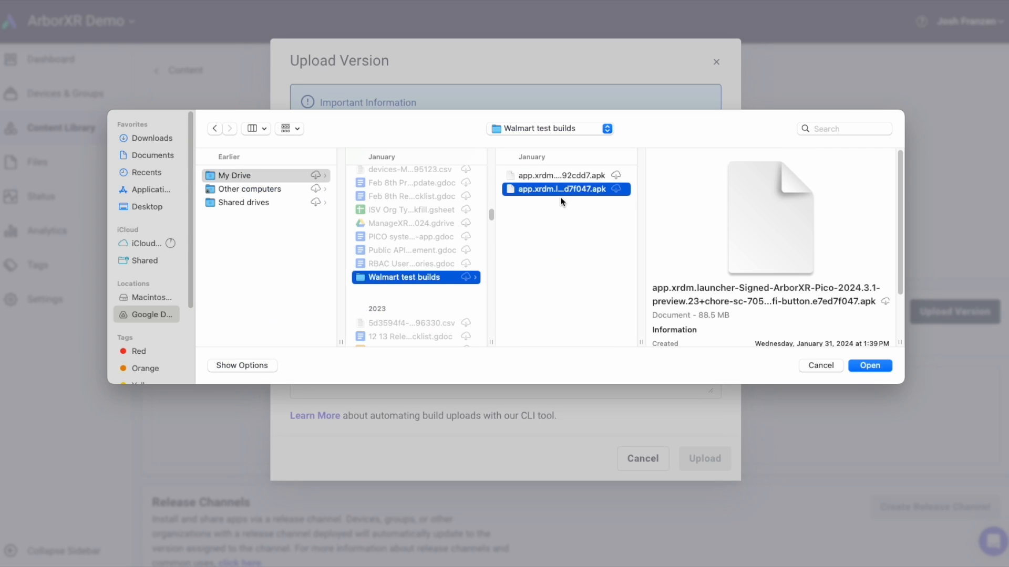
click(875, 366)
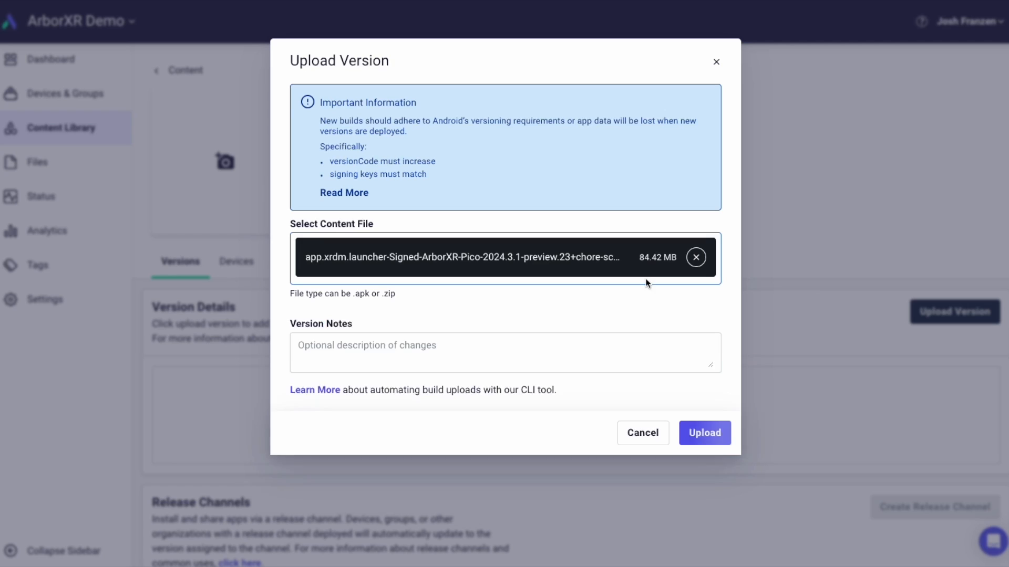
click(719, 435)
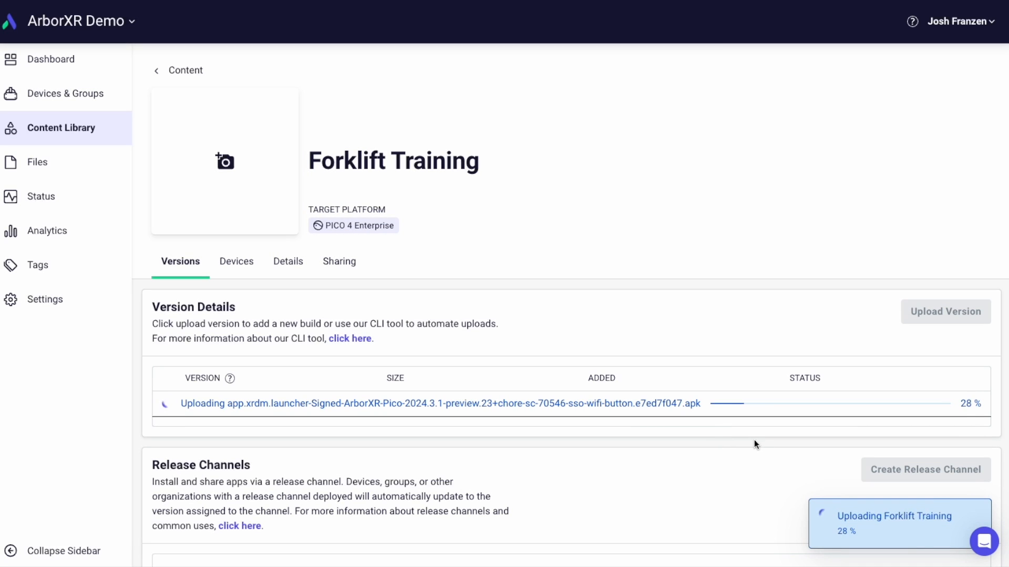
scroll(715, 430, down, 2)
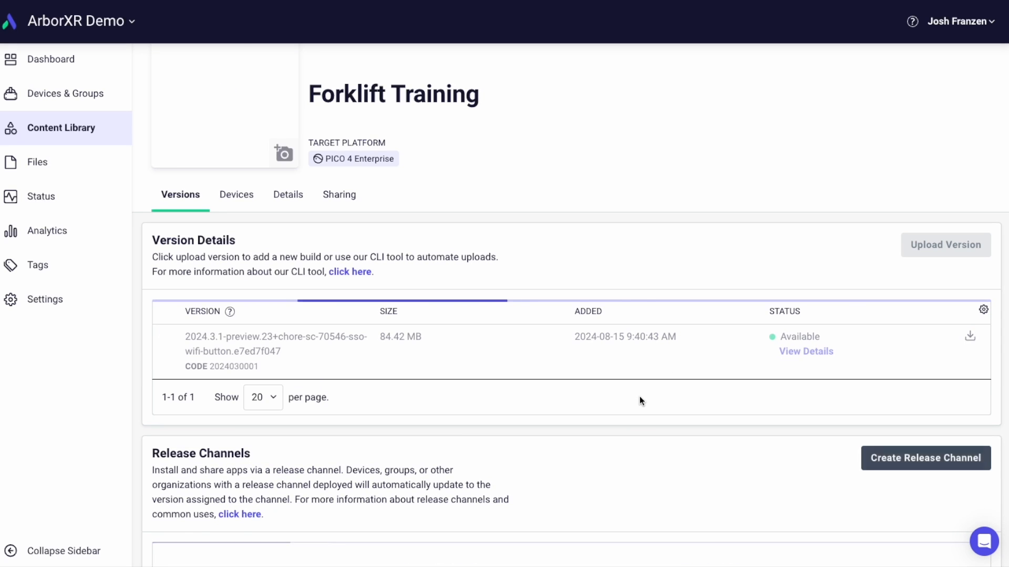
scroll(639, 393, down, 2)
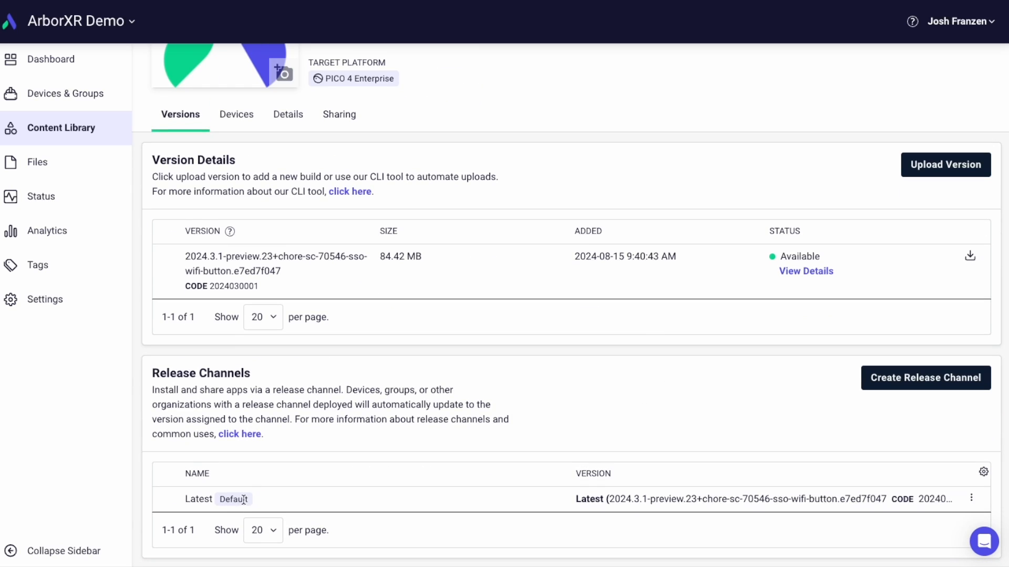
scroll(315, 436, up, 4)
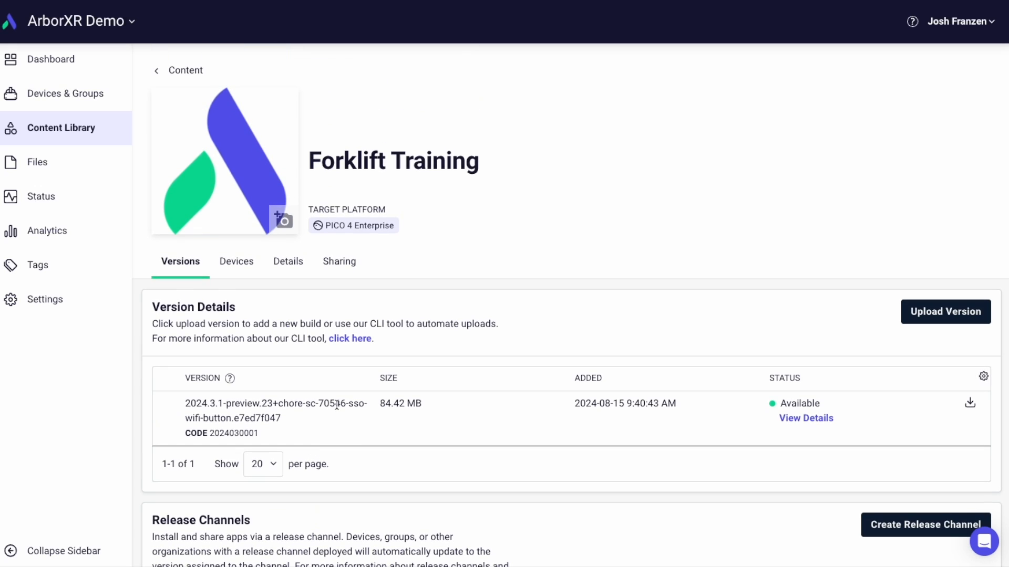
- Upload the video com.oculus.vrshell-20240814-130407.mp4 to the Content Library's videos
click(100, 131)
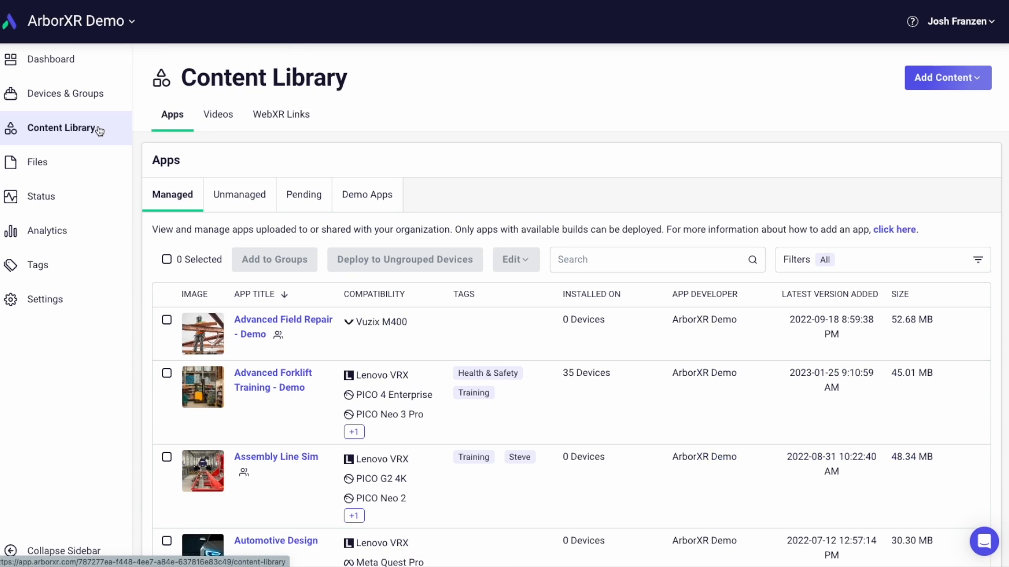
click(224, 117)
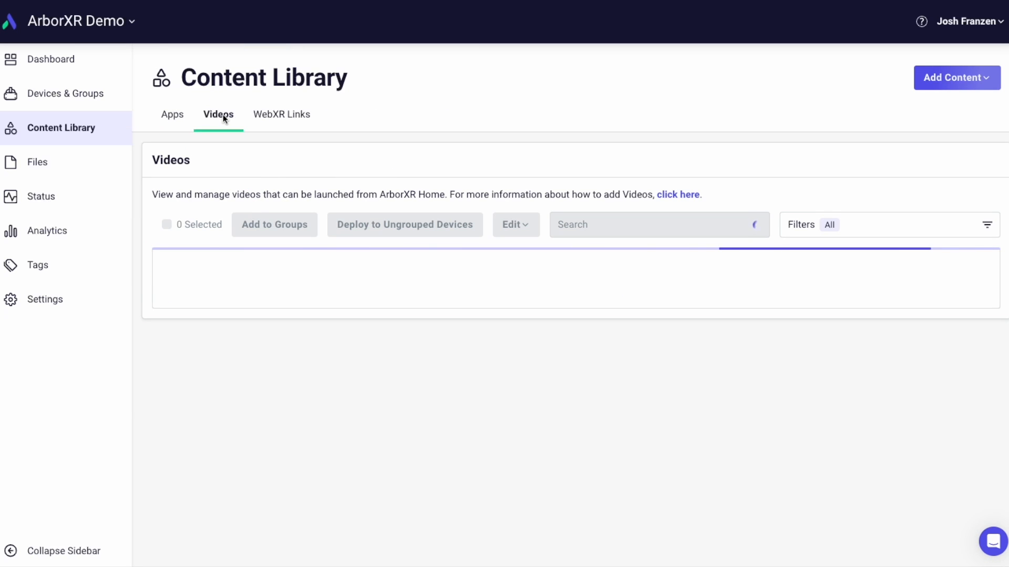
click(973, 81)
click(933, 152)
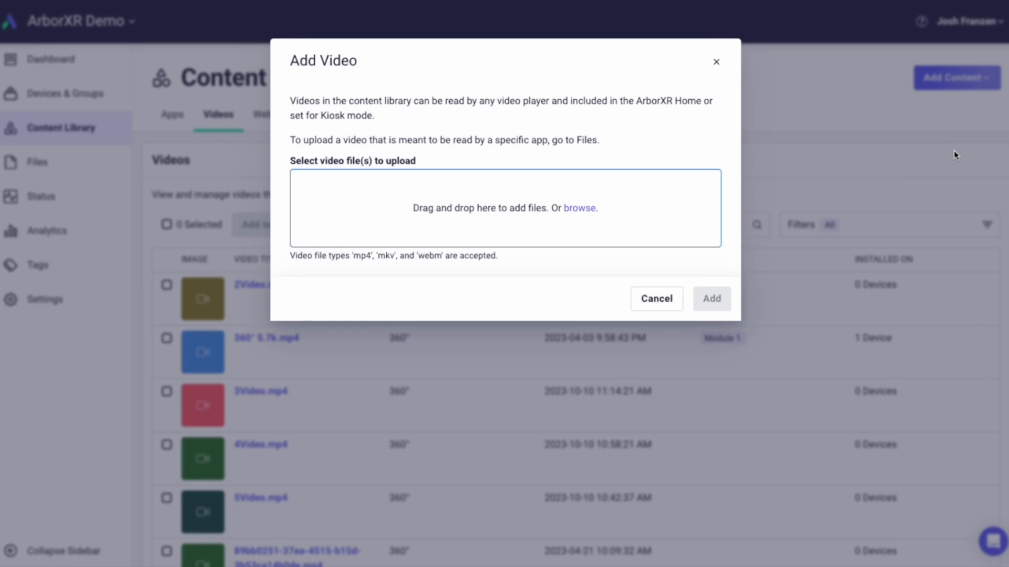
click(585, 203)
click(869, 363)
click(710, 286)
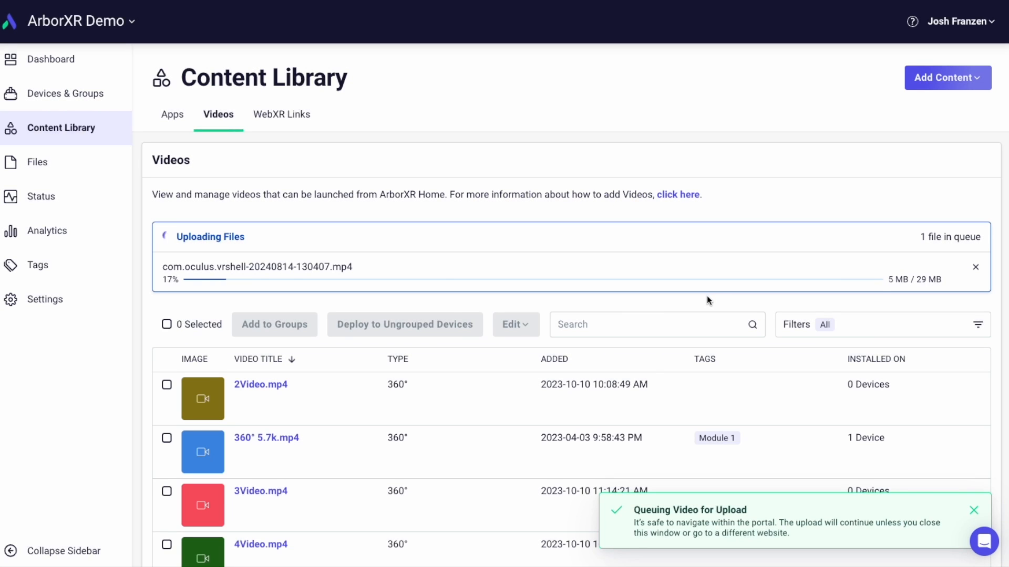
click(304, 116)
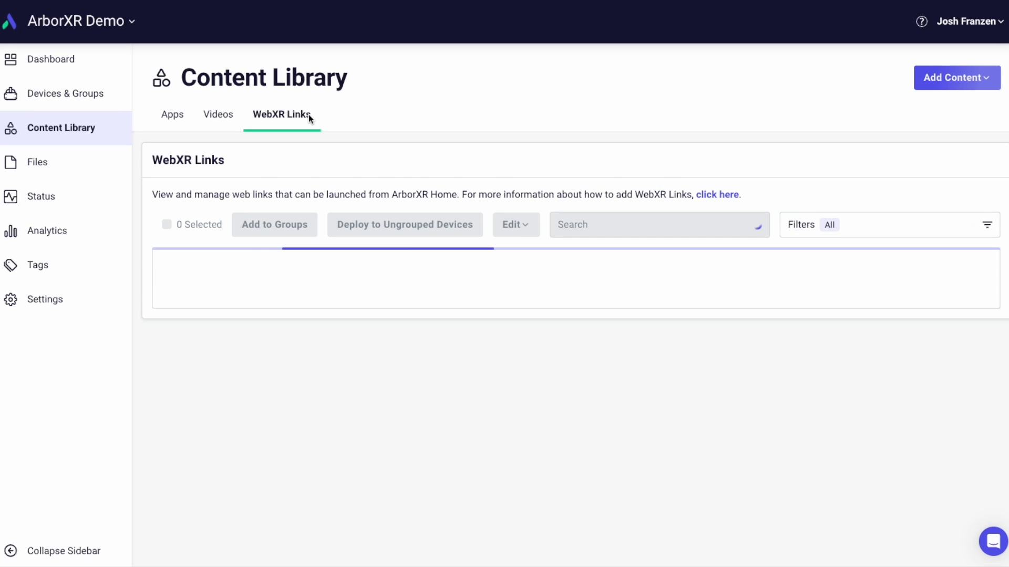
click(948, 83)
click(944, 175)
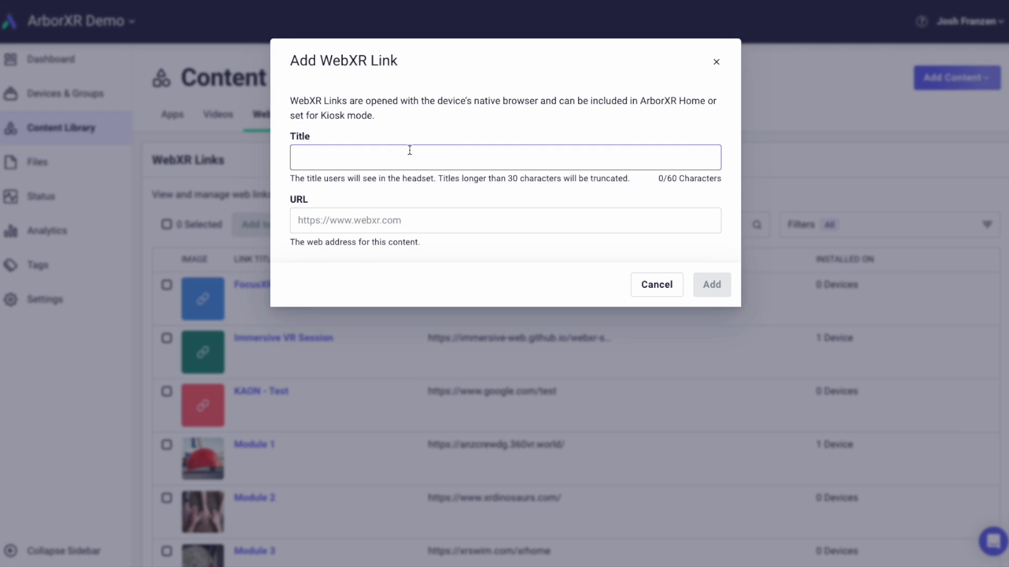
click(384, 219)
text(https://)
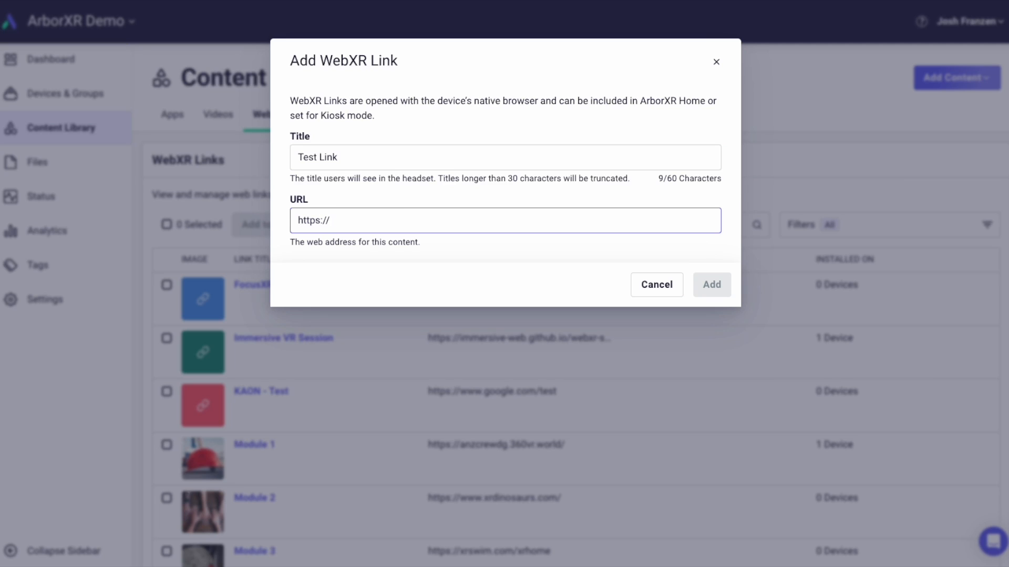
text(test.c)
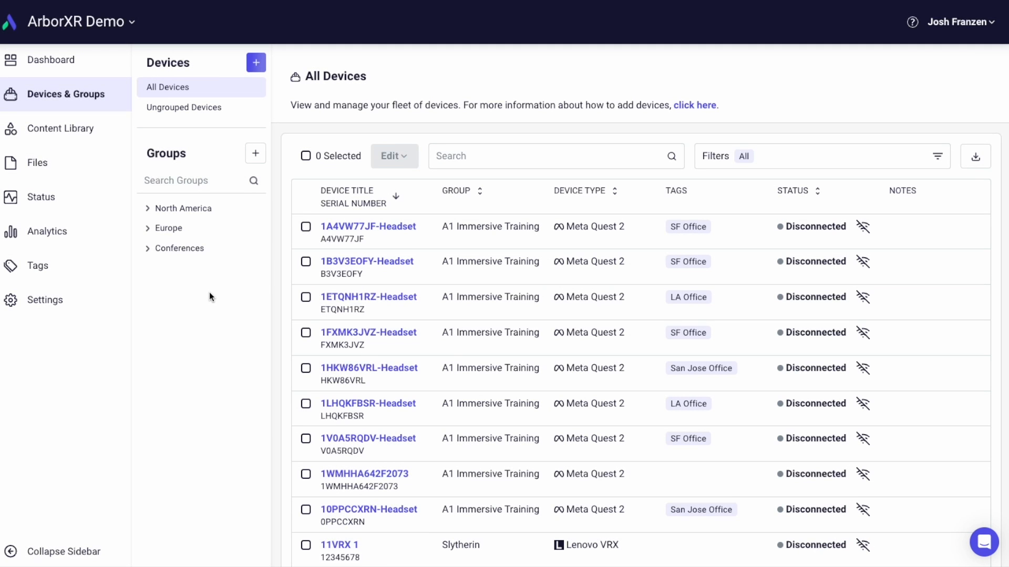
- Expand the North America and Europe device groups, including USA, France, Cannes and Germany, to examine the nested group structure
click(148, 209)
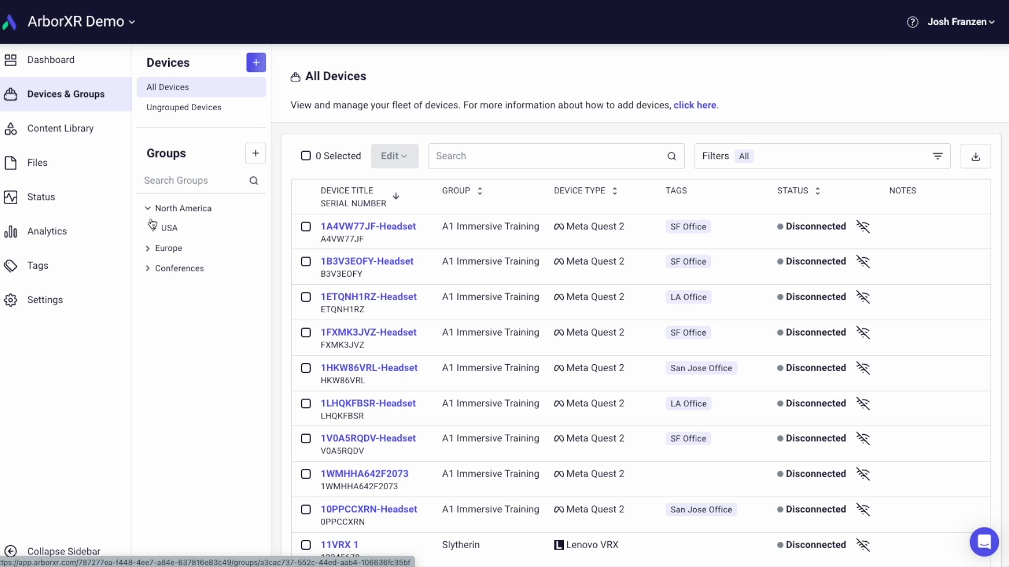
click(153, 229)
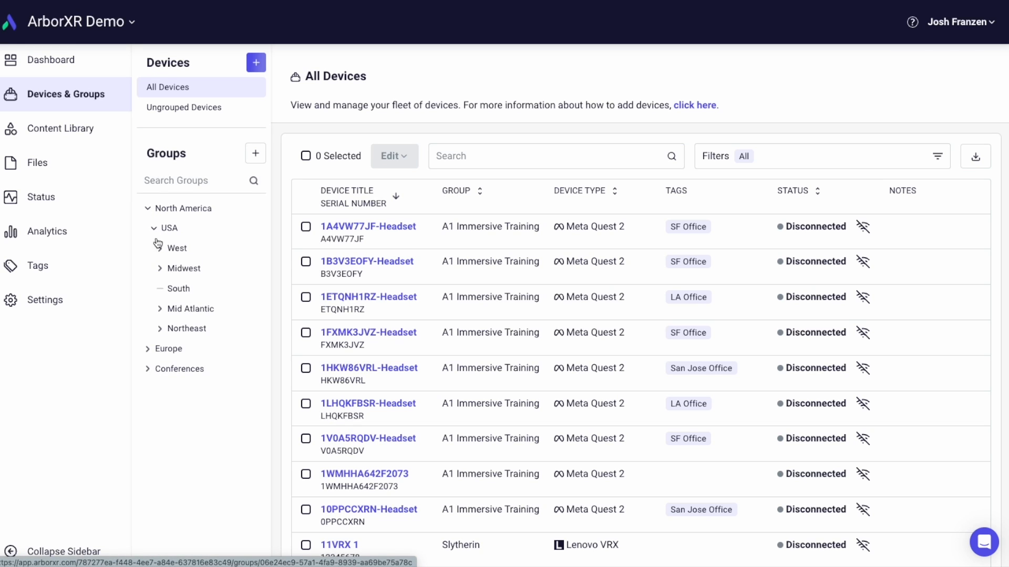
click(148, 349)
click(155, 370)
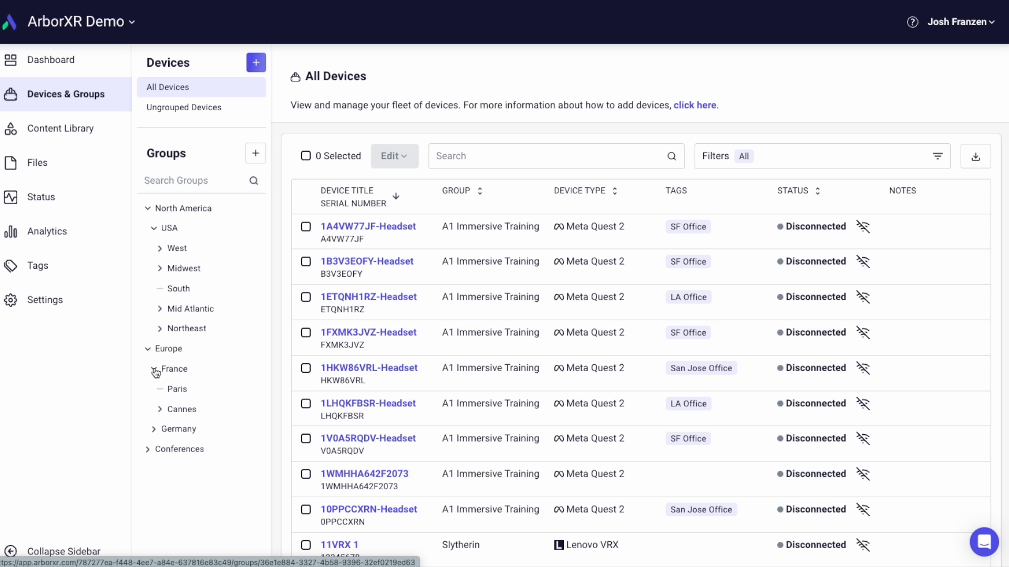
click(161, 410)
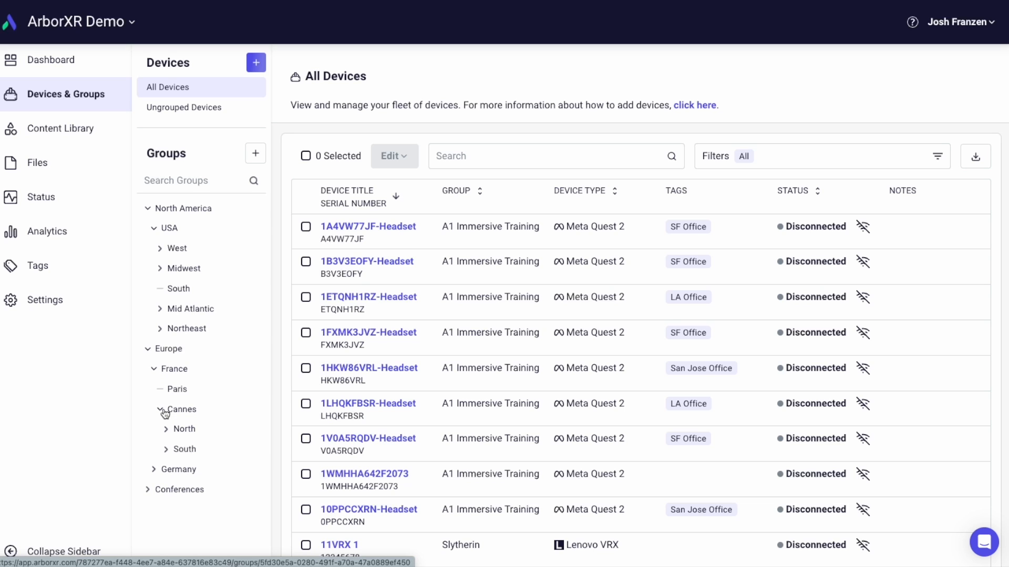
click(159, 469)
click(156, 475)
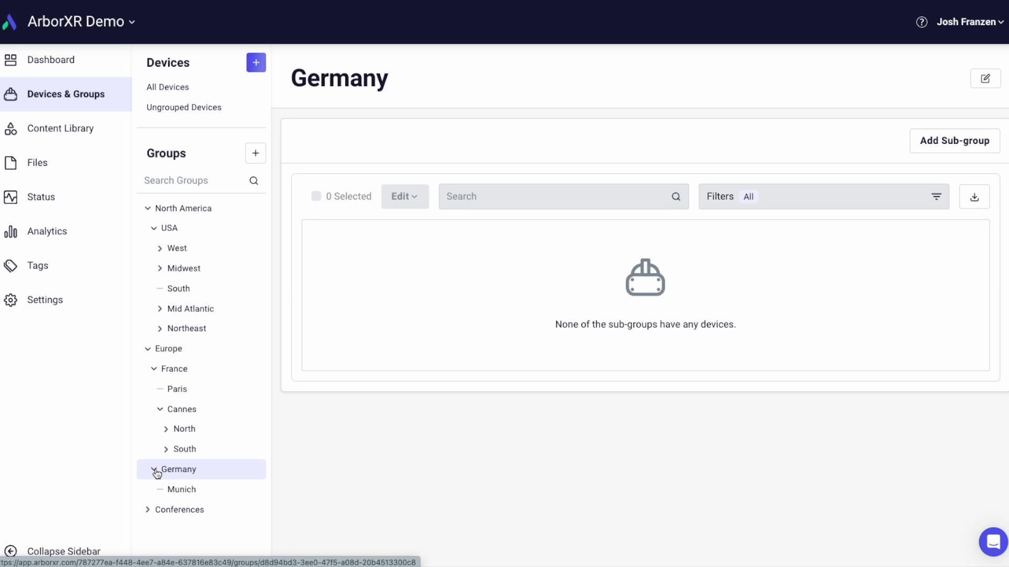
- Create a device group titled PICO Group with Munich as its parent group
click(256, 153)
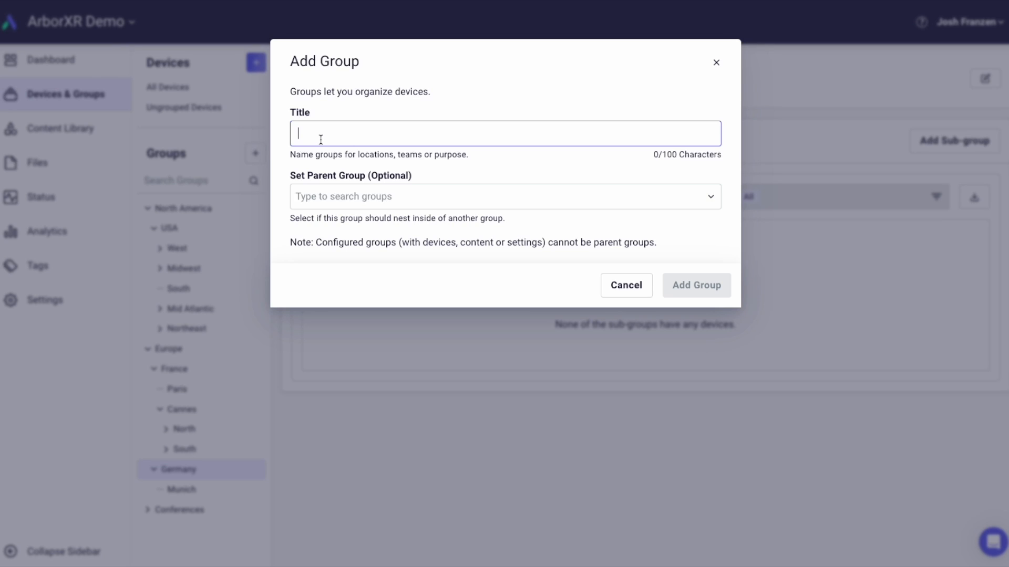
text(PICO Group)
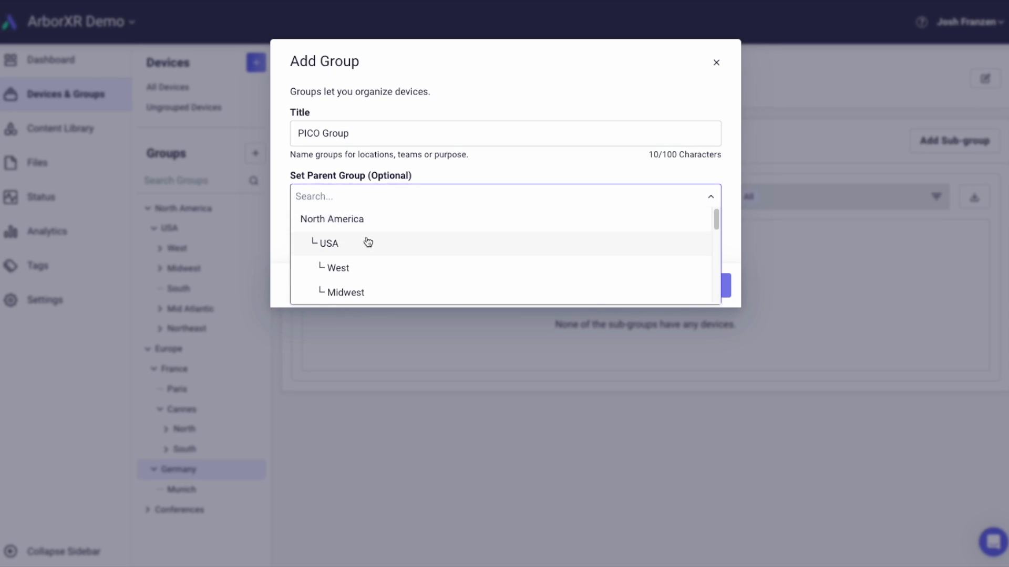
scroll(368, 242, down, 5)
scroll(368, 246, down, 3)
click(367, 279)
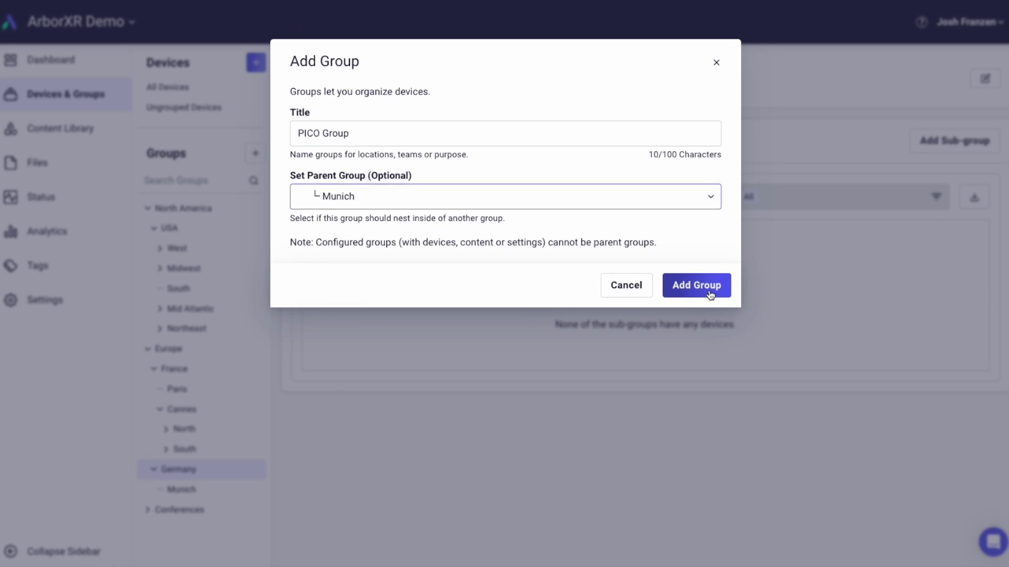
click(709, 293)
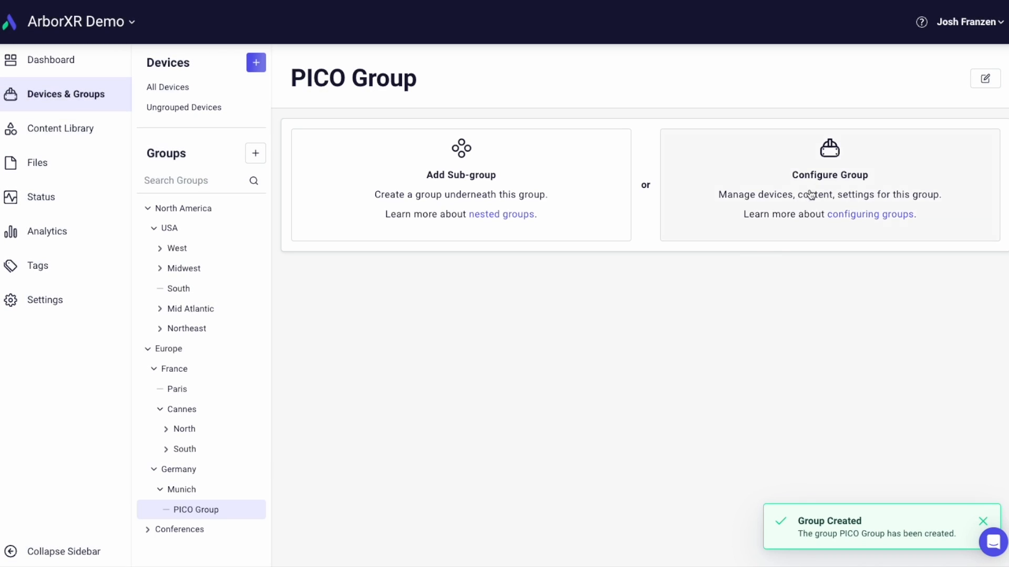
- Configure PICO Group for the PICO Neo 3 Pro device type
click(814, 174)
click(495, 108)
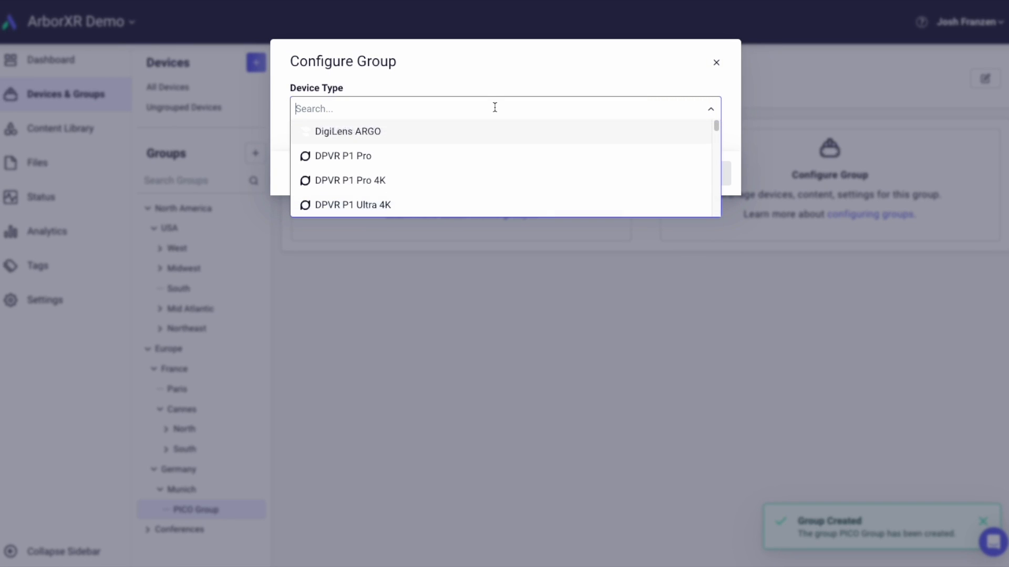
text(pico)
scroll(403, 195, down, 1)
click(403, 204)
click(699, 175)
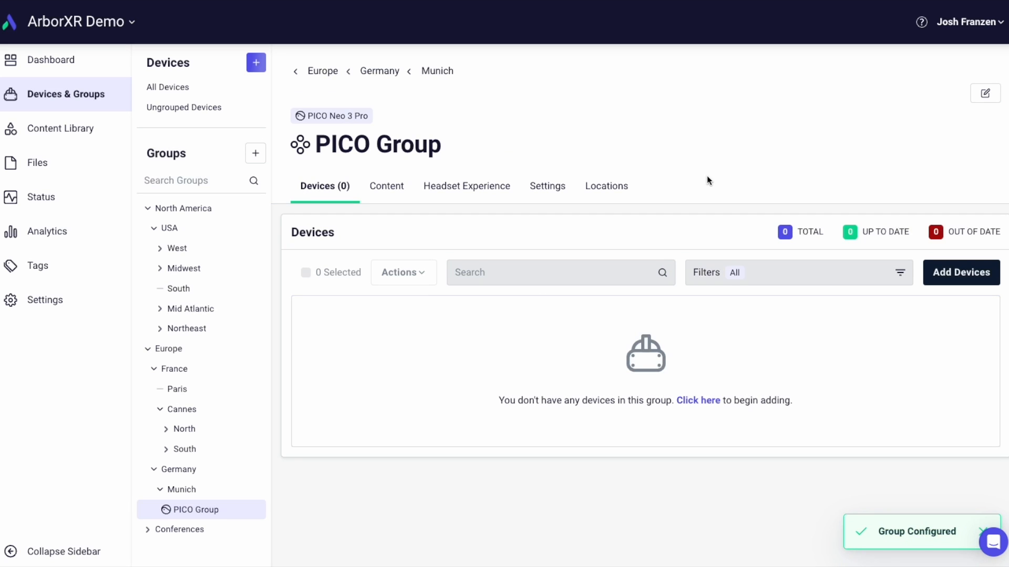
- Select 11 devices and add them to PICO Group
click(948, 272)
click(65, 225)
click(66, 294)
click(65, 329)
scroll(779, 434, down, 6)
click(921, 510)
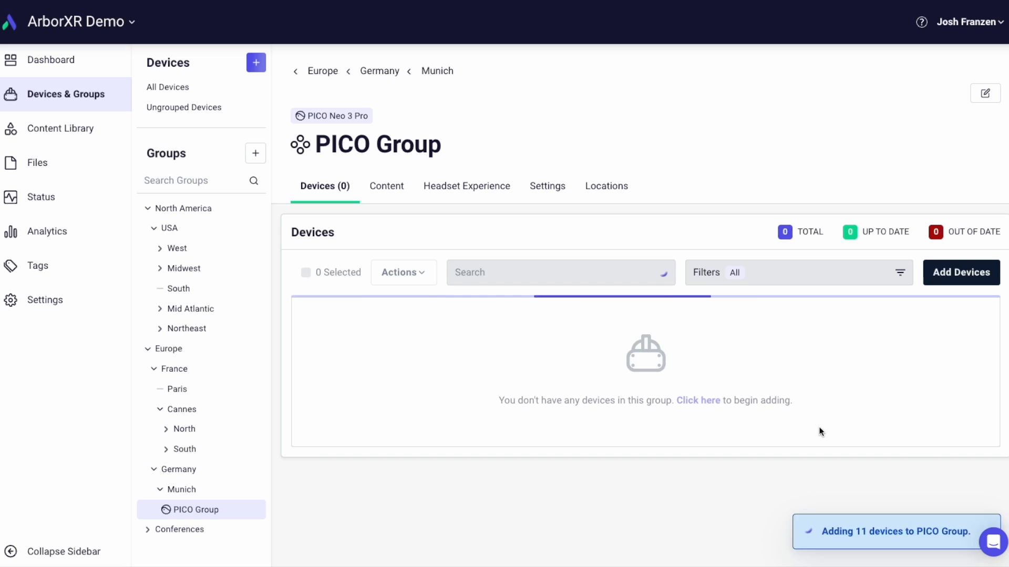
- Add the managed apps Advanced Forklift Training - Demo and -Forklift Training to PICO Group's content
click(398, 190)
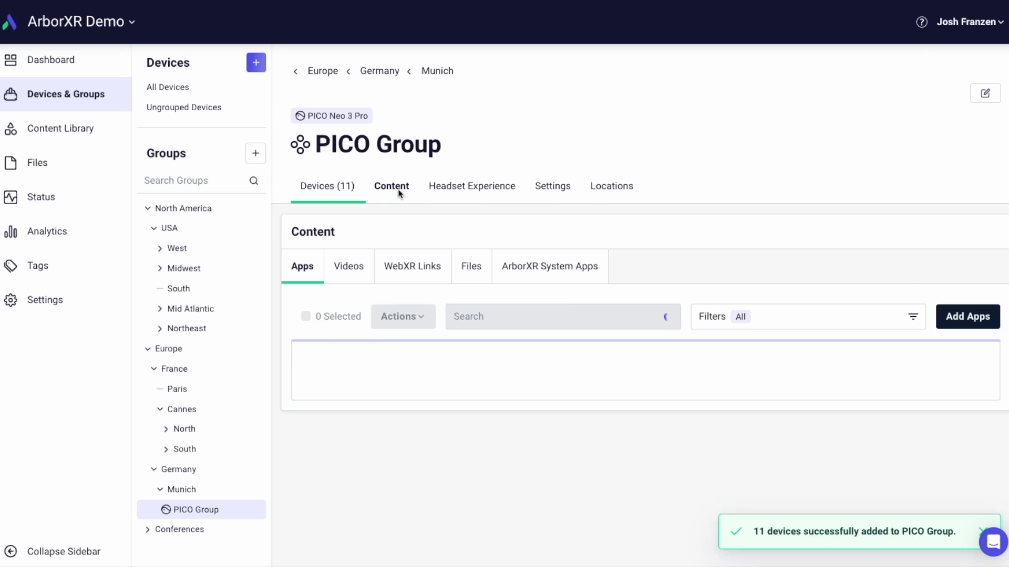
click(952, 331)
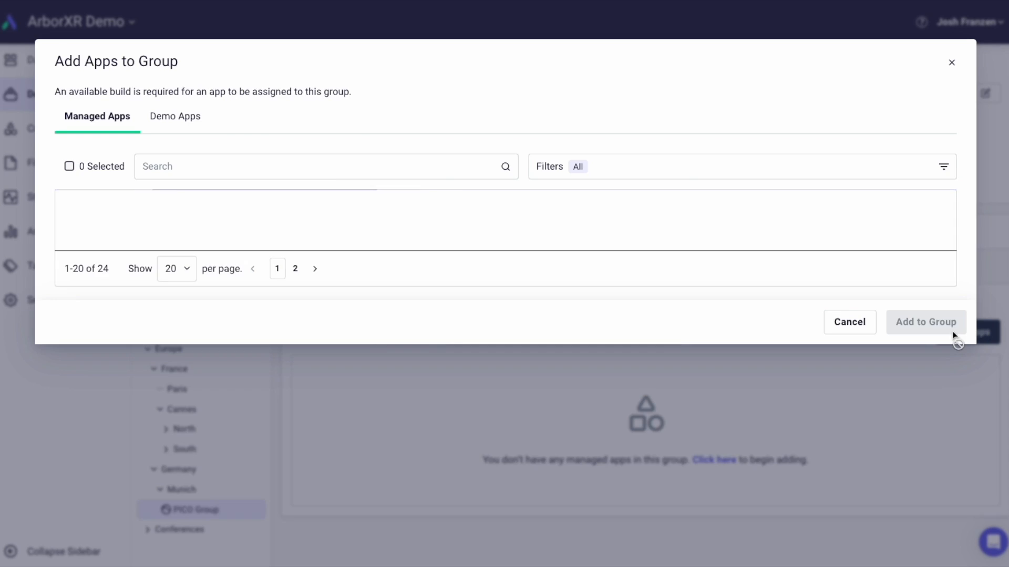
scroll(67, 233, down, 7)
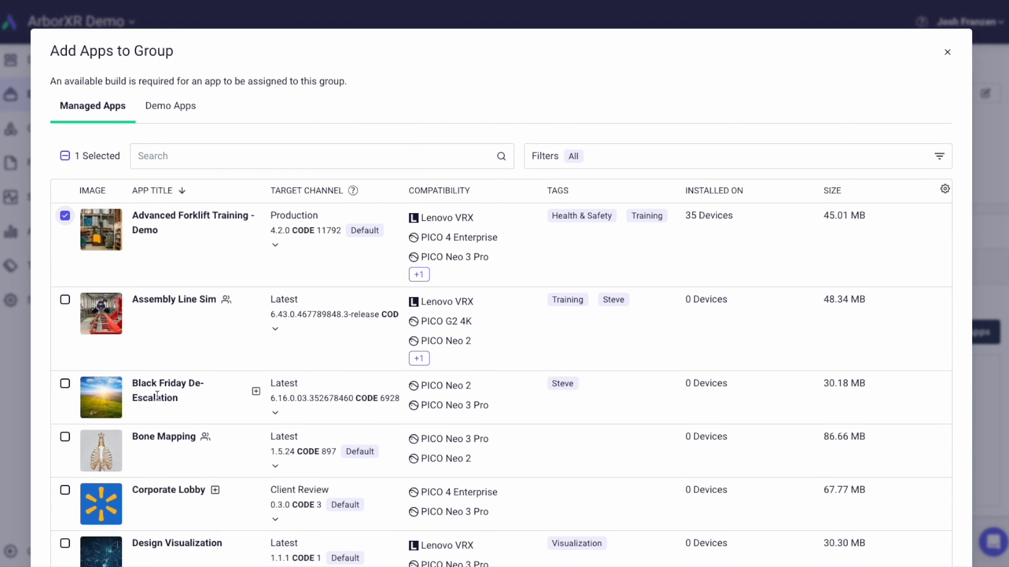
click(64, 331)
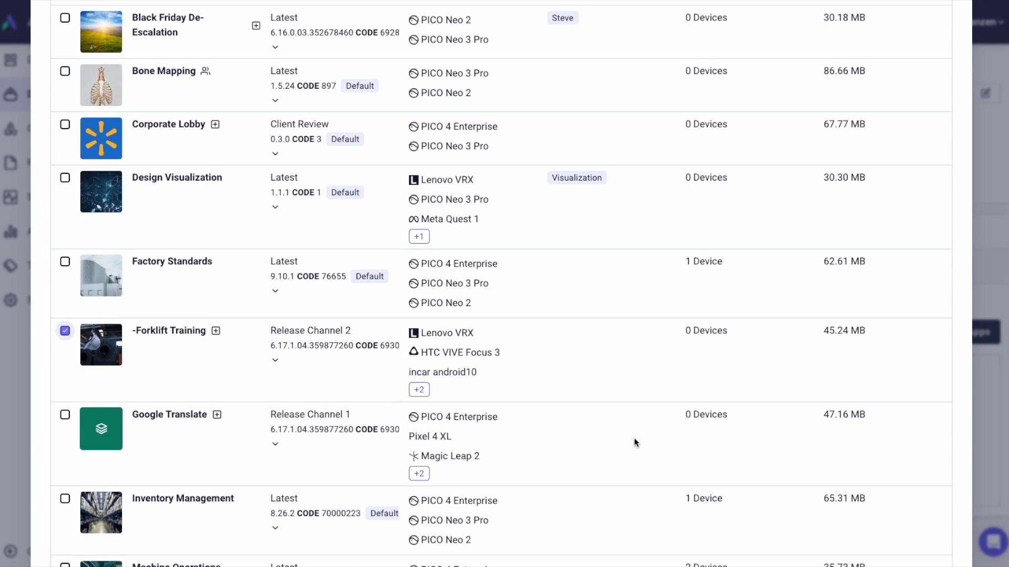
scroll(897, 437, down, 12)
scroll(888, 491, down, 2)
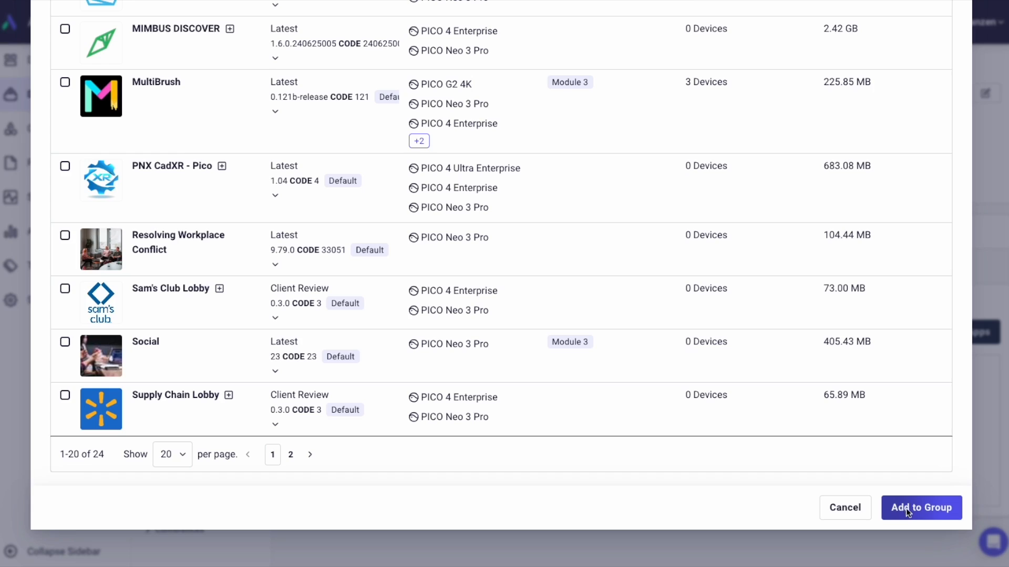
click(905, 508)
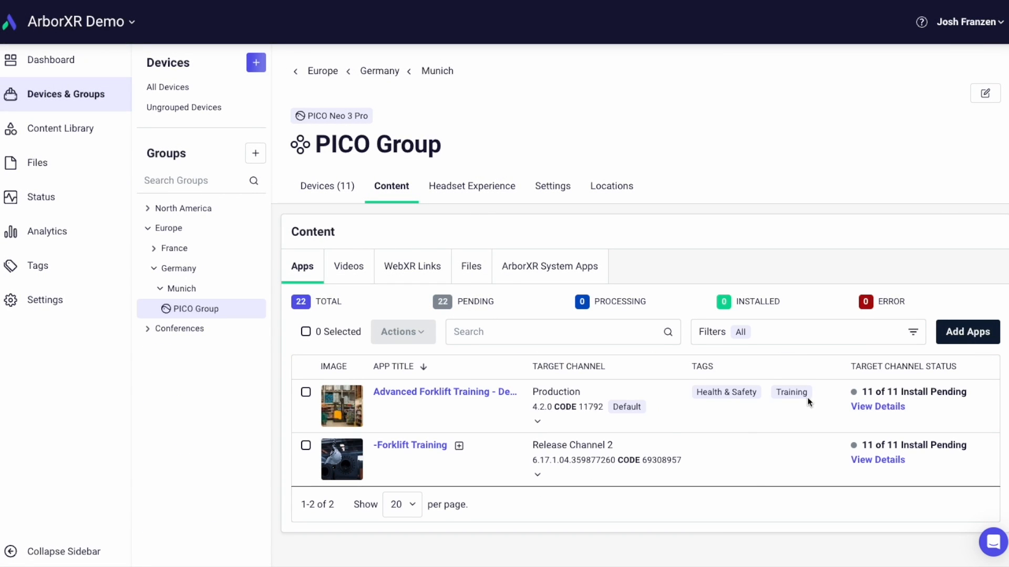
- Review the per-device install status of -Forklift Training in PICO Group
mouse_move(893, 413)
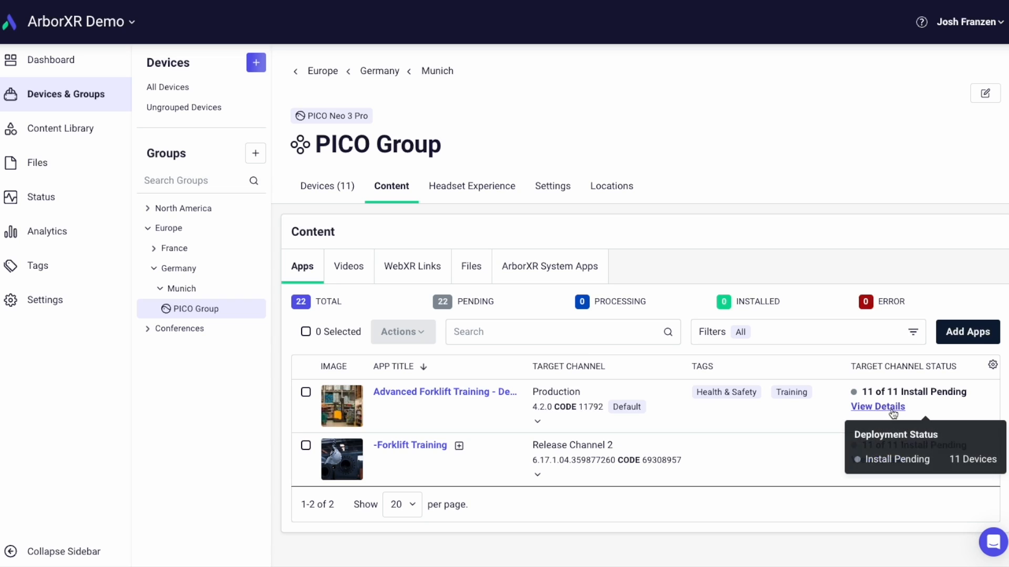
mouse_move(874, 466)
click(872, 461)
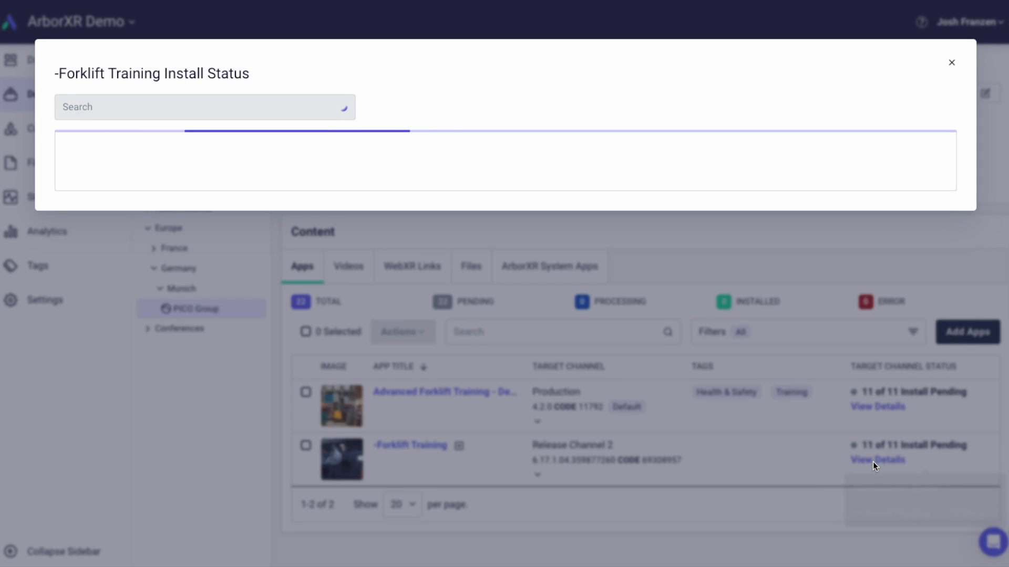
scroll(589, 308, down, 3)
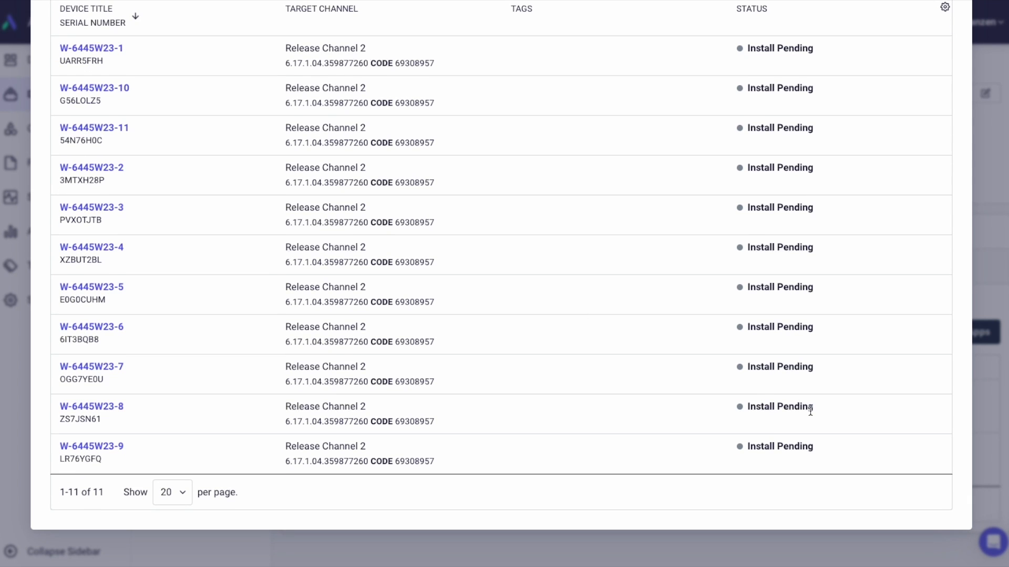
click(991, 393)
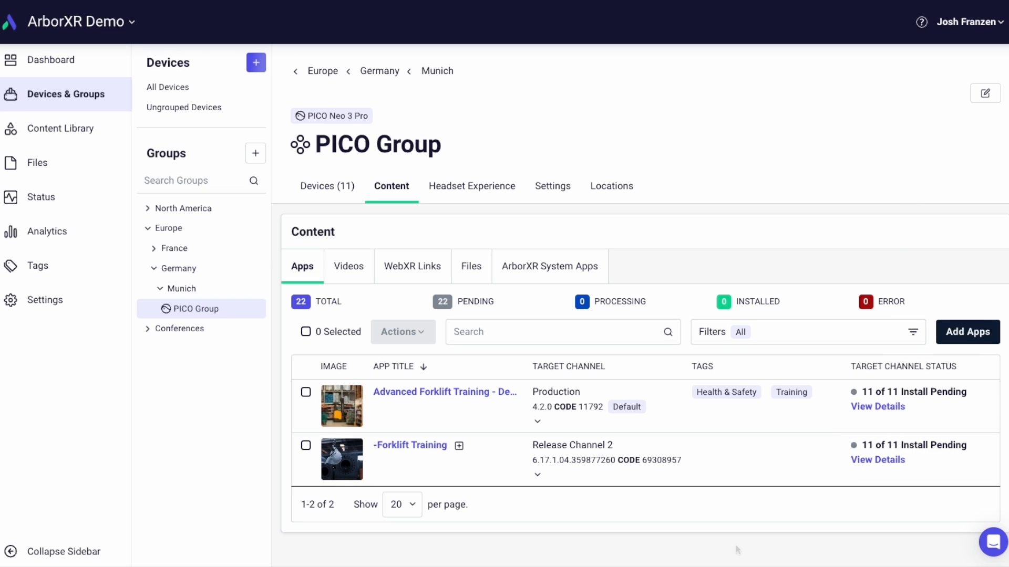
- Switch PICO Group's headset experience to ArborXR Home with both managed apps selected as visible content
click(481, 188)
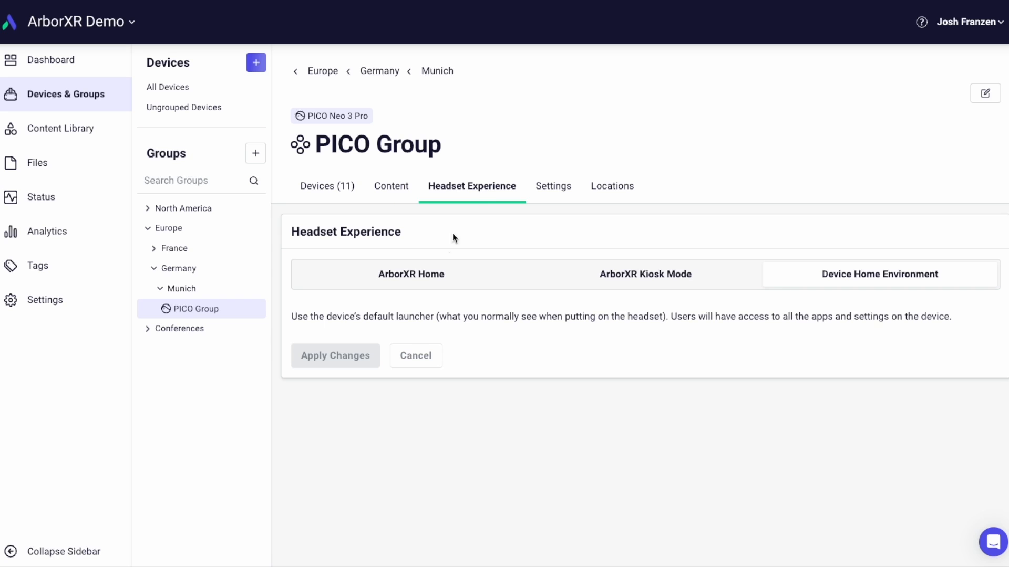
click(425, 274)
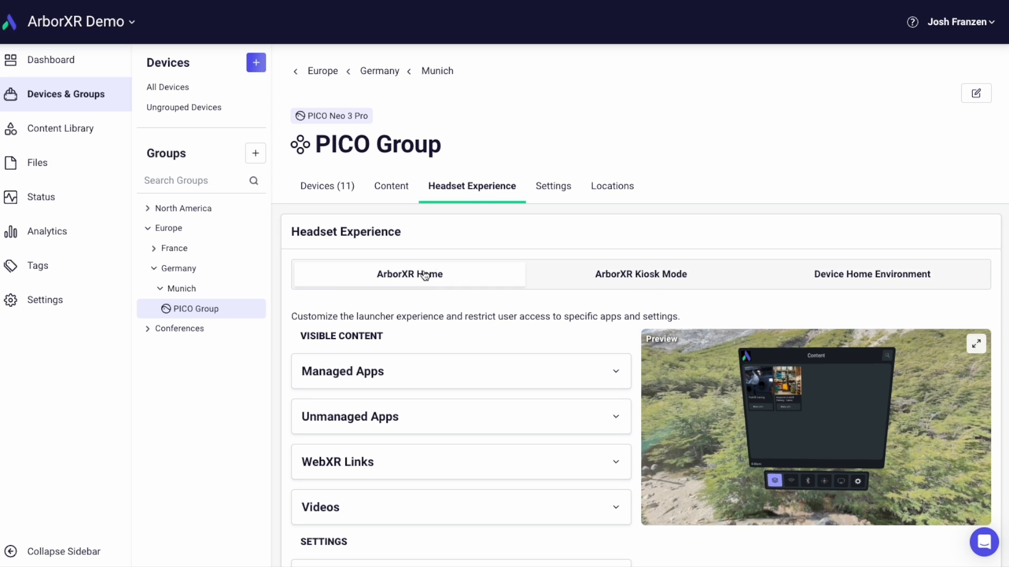
click(452, 377)
scroll(452, 380, down, 3)
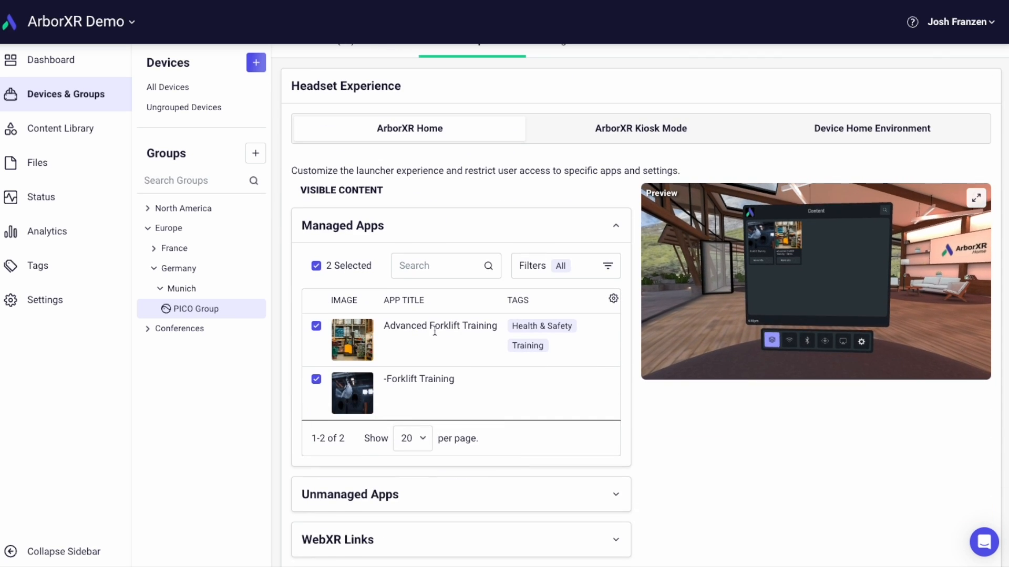
click(316, 326)
click(315, 326)
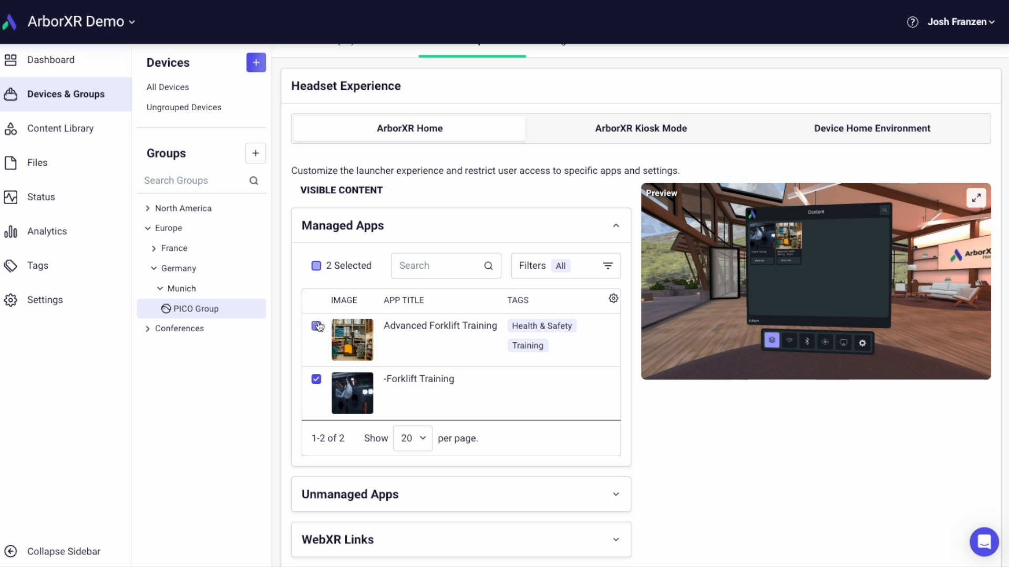
- Try toggling the Eye Calibration, Screen recording and Screencast shortcuts, leaving all of them enabled
scroll(347, 408, down, 8)
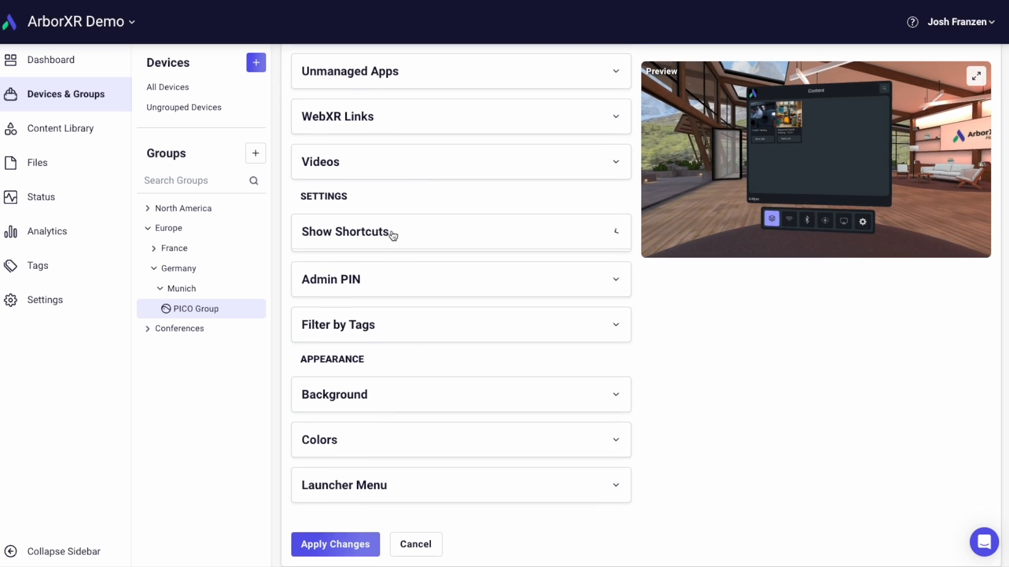
click(392, 233)
click(307, 280)
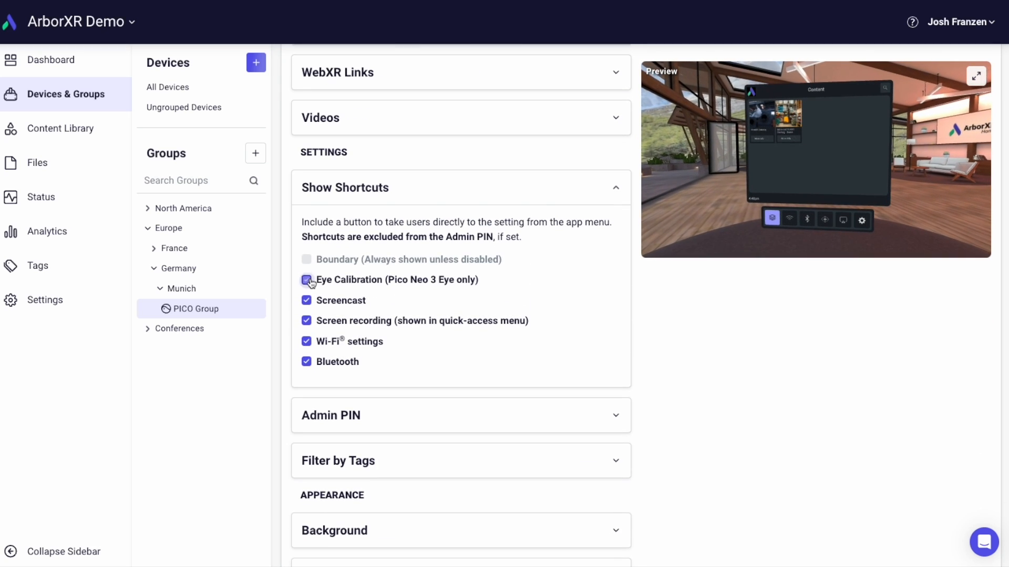
click(308, 320)
click(309, 320)
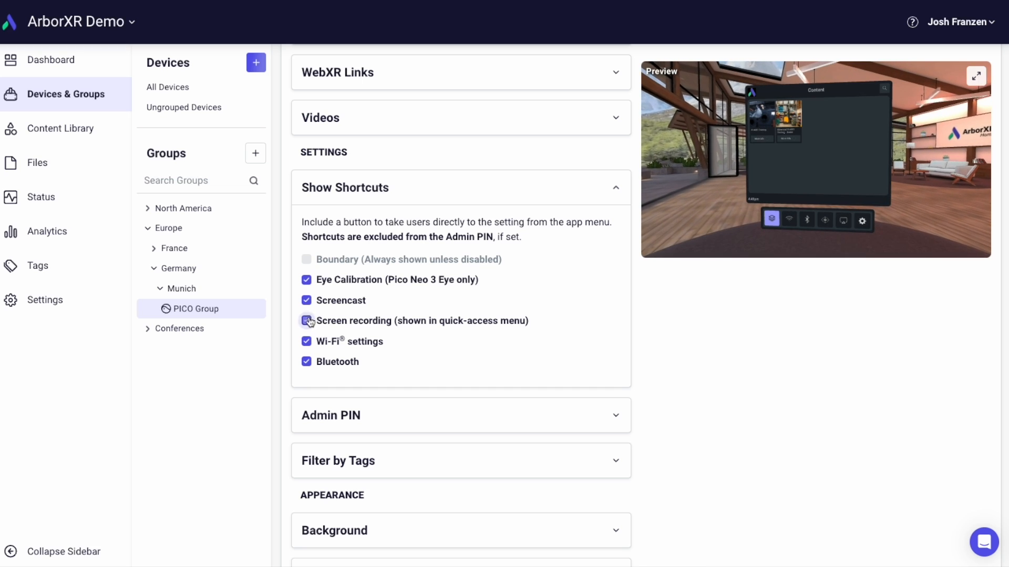
click(307, 301)
click(307, 301)
- Change the ArborXR Home background from the lounge environment to 360° Background
scroll(372, 372, down, 2)
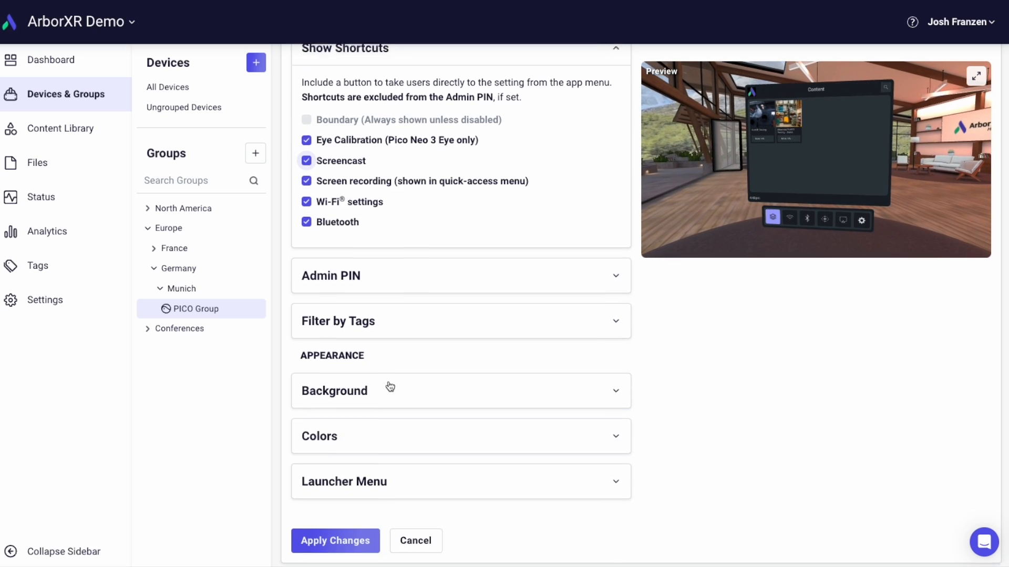
click(387, 385)
scroll(403, 378, down, 5)
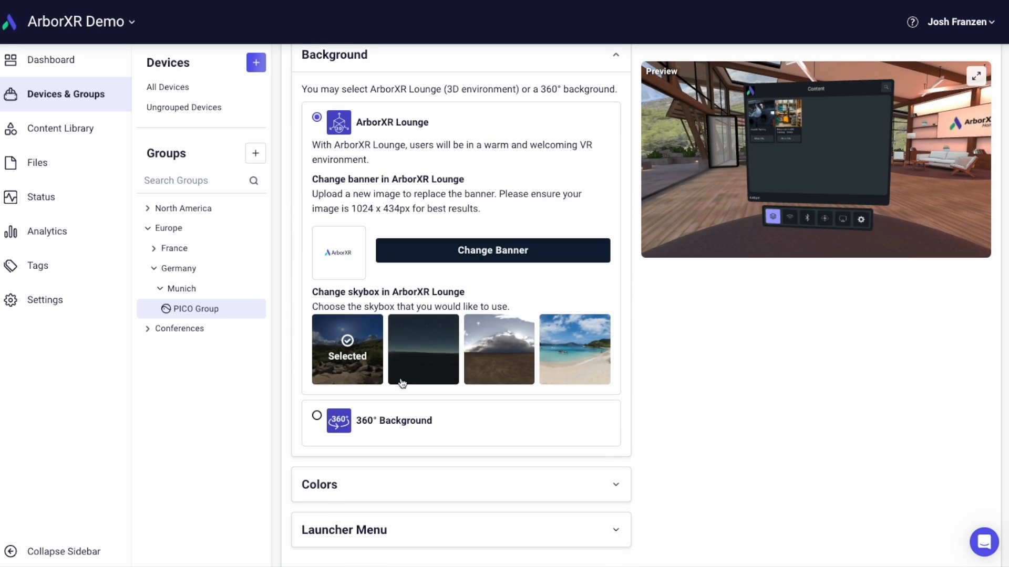
click(318, 415)
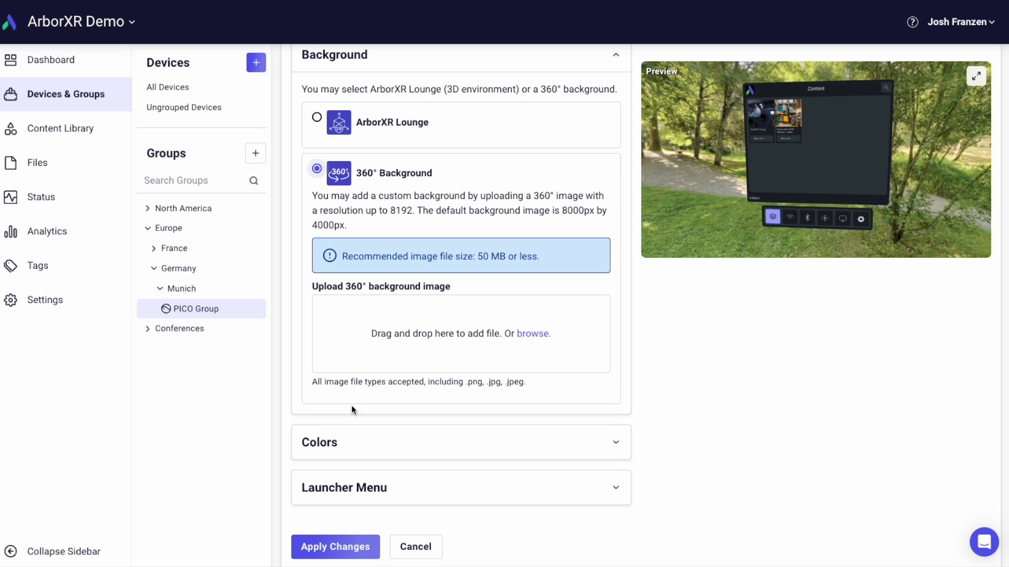
scroll(426, 364, down, 1)
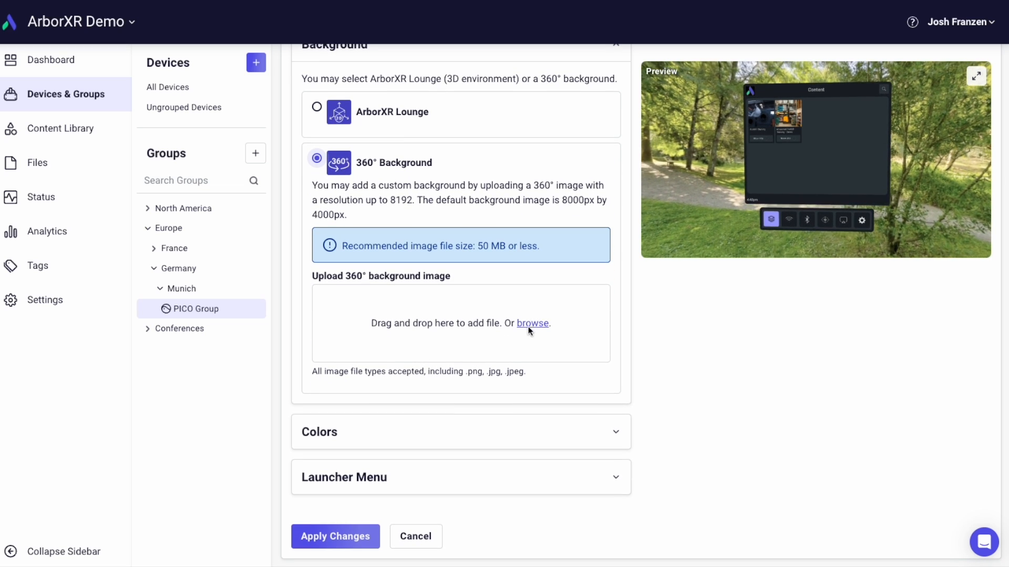
- Try the Light color theme, choose Melanzana instead, and apply the headset experience changes
click(434, 430)
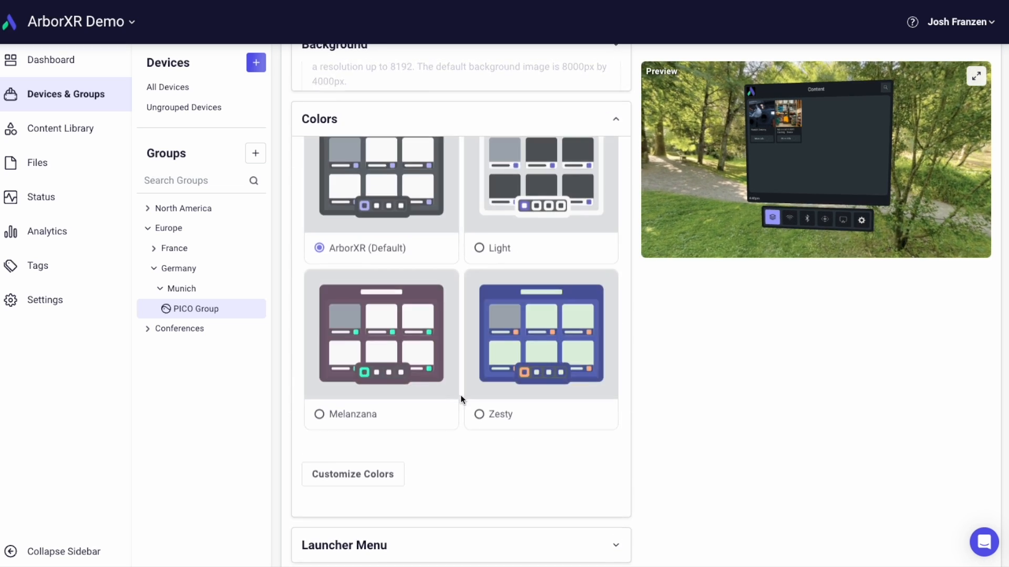
click(480, 265)
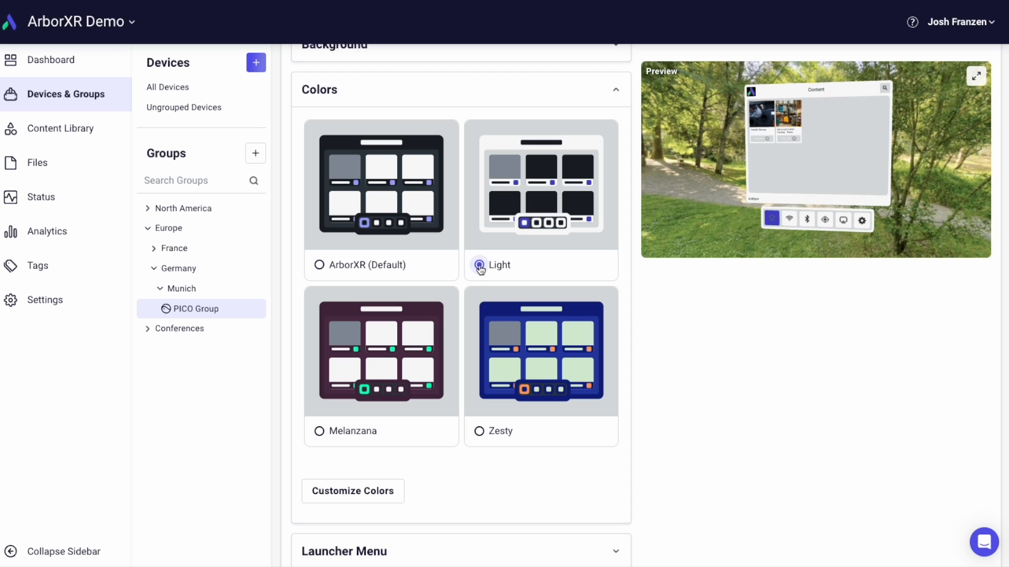
click(320, 431)
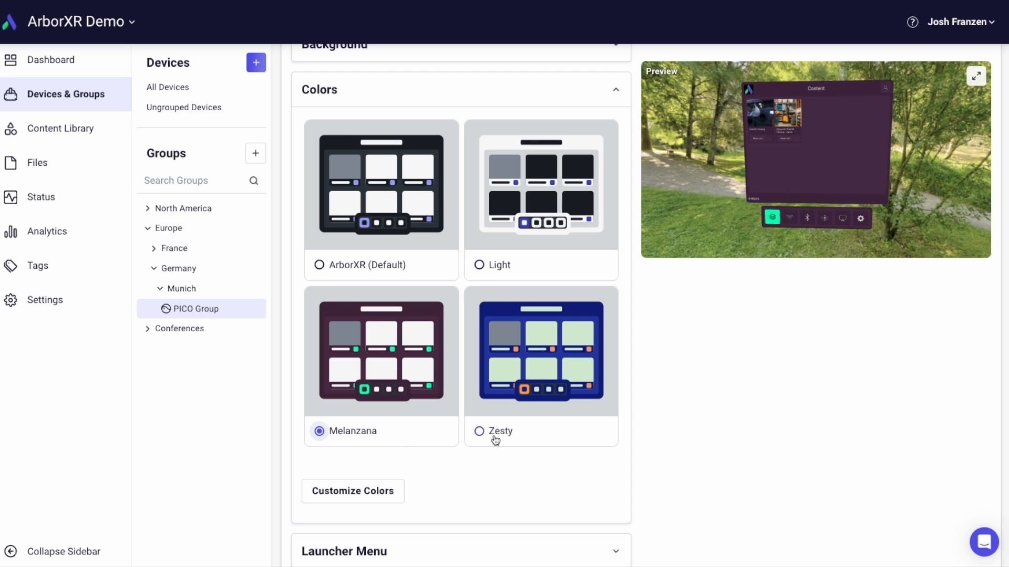
scroll(492, 436, down, 2)
click(368, 532)
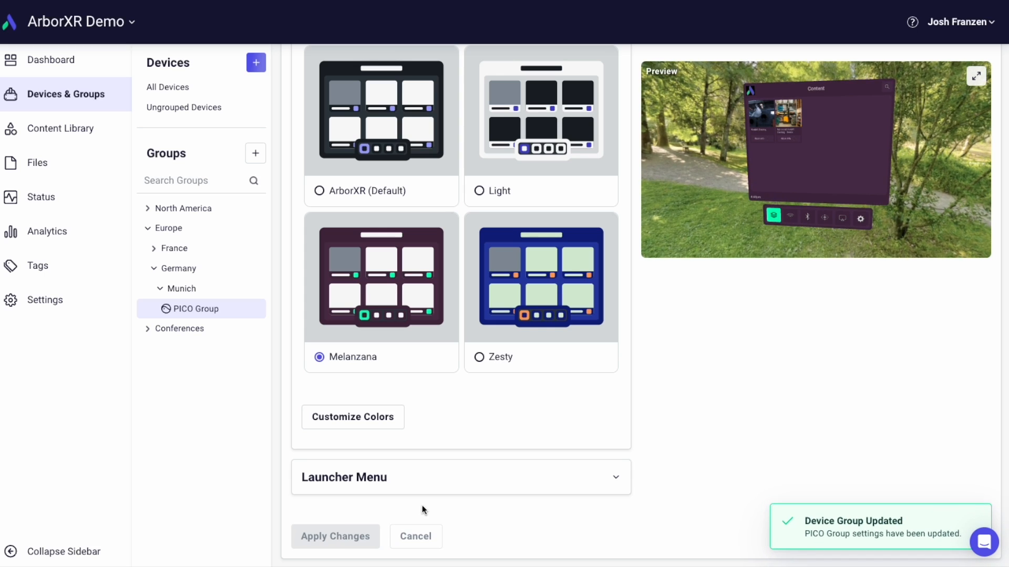
- Switch PICO Group to ArborXR Kiosk Mode with Advanced Forklift Training as the launched app and apply the changes
scroll(544, 520, up, 10)
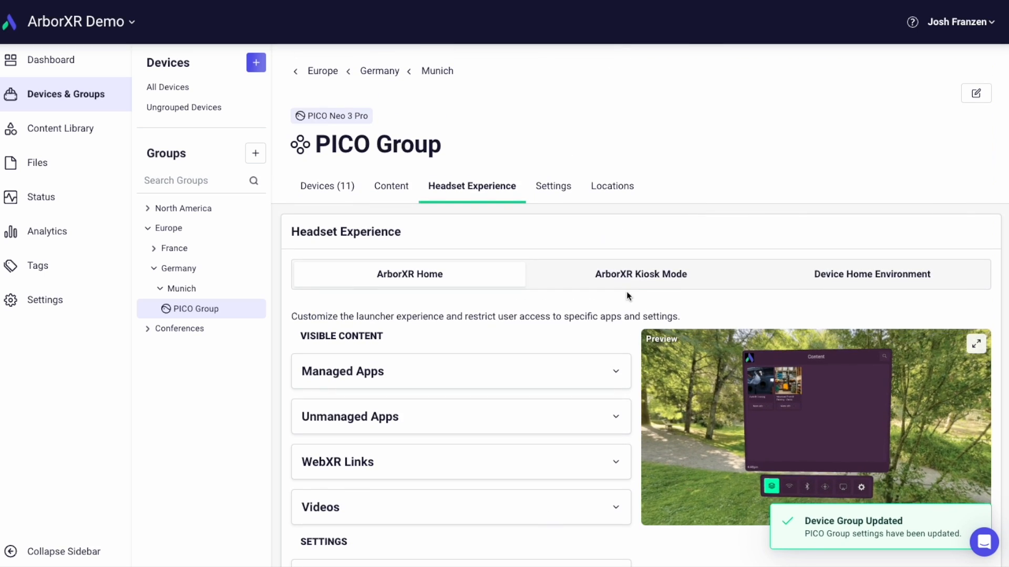
click(637, 277)
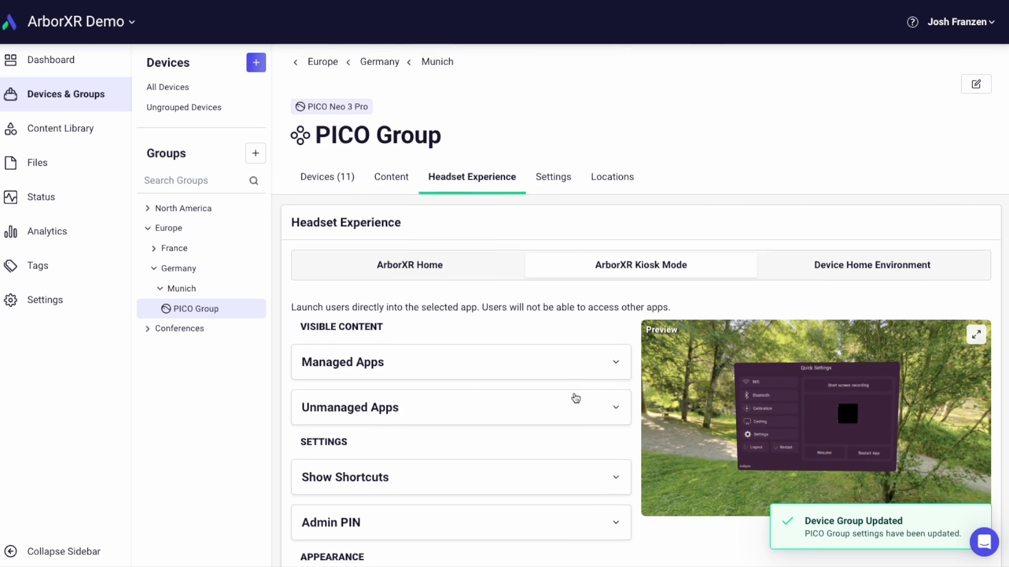
scroll(577, 326, down, 4)
click(561, 199)
click(317, 284)
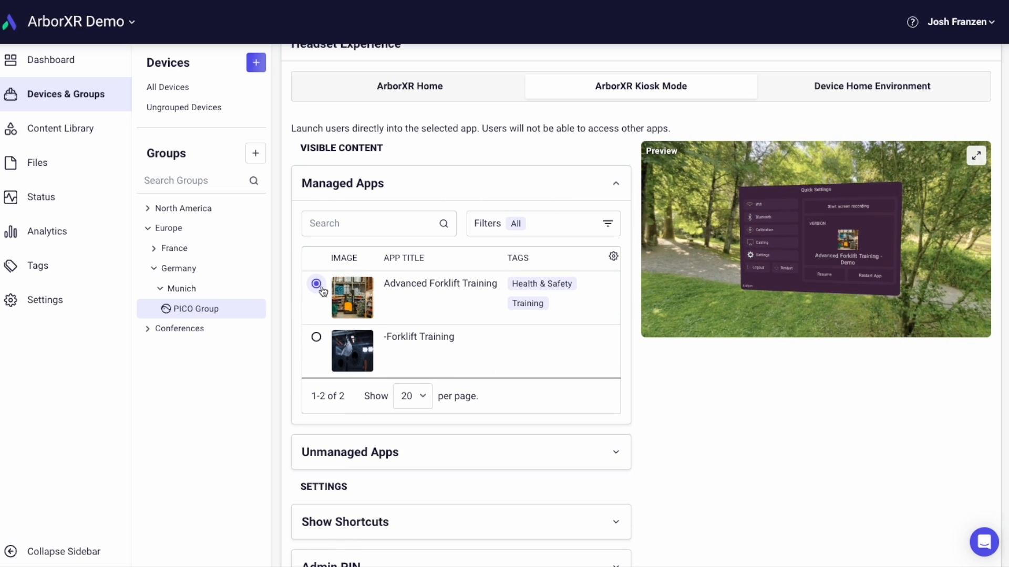
scroll(421, 389, down, 5)
click(341, 536)
- Start a new Wi-Fi configuration for PICO Group with Enterprise network type and SCEP certificate type, and cancel it
scroll(462, 479, up, 8)
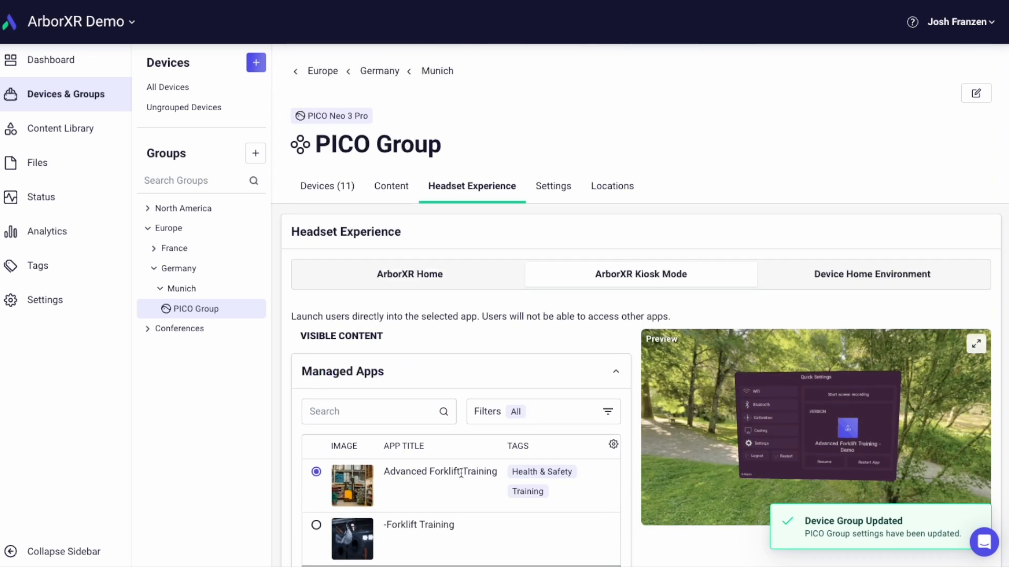
click(553, 187)
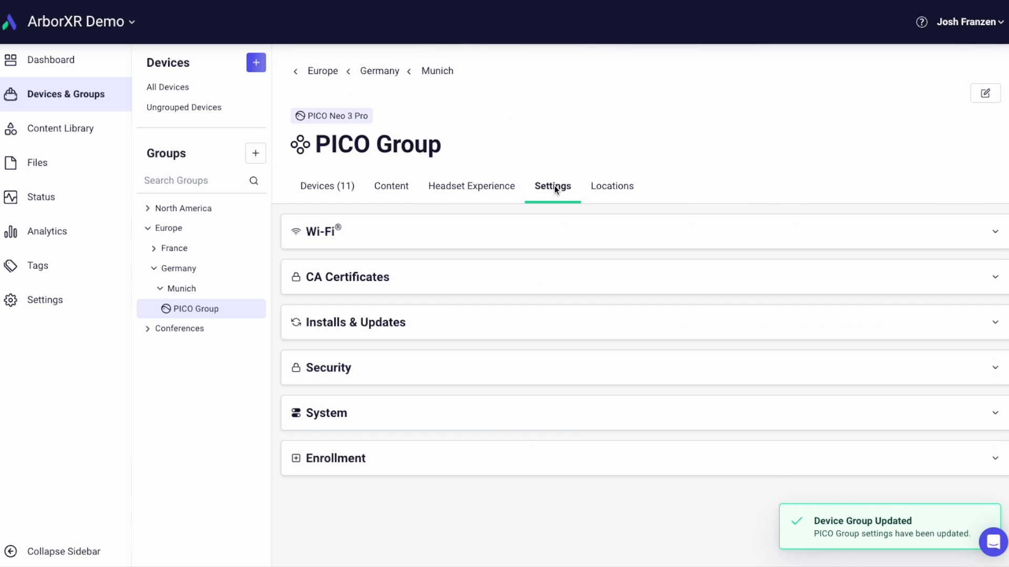
click(530, 236)
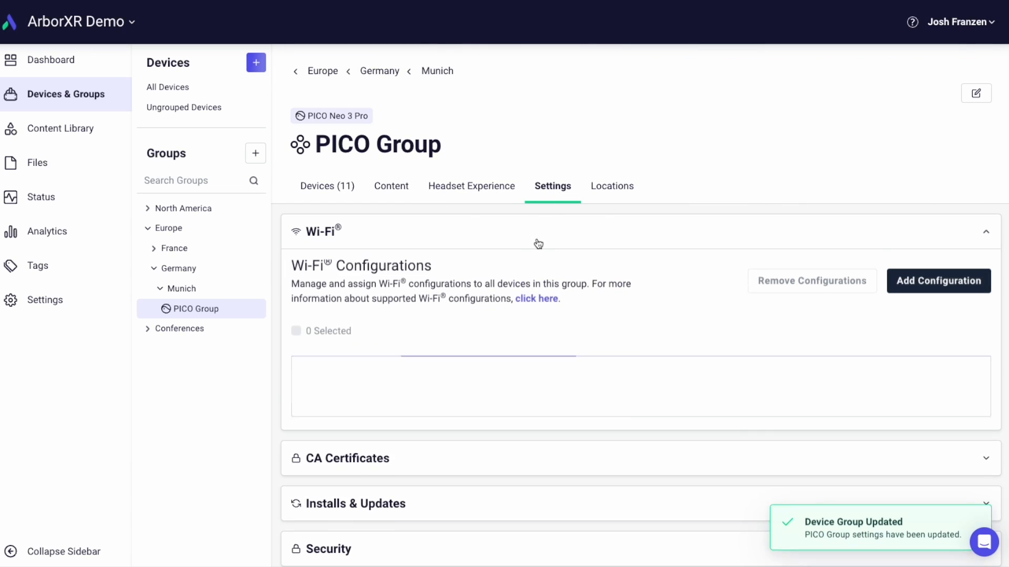
click(944, 284)
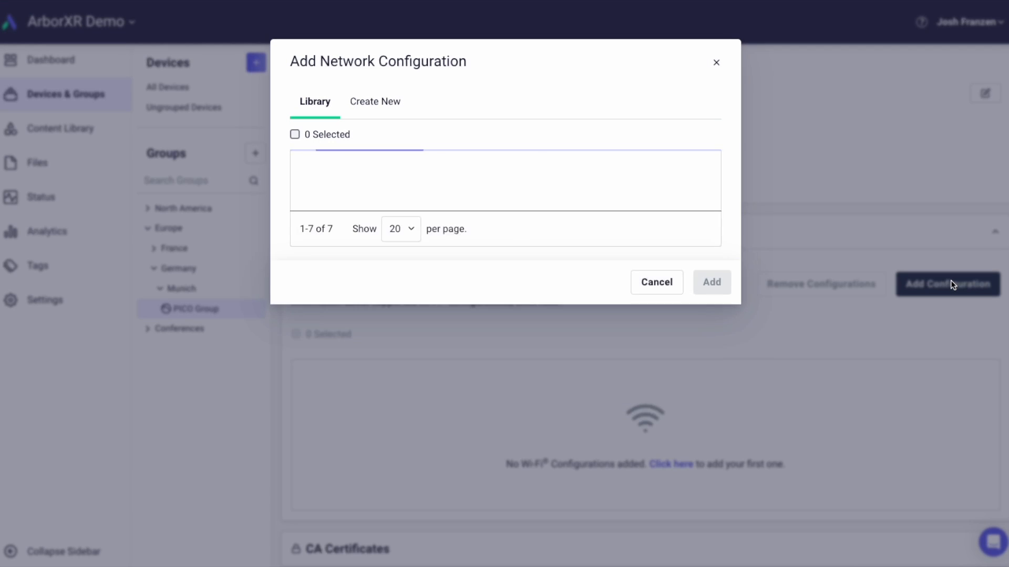
click(394, 105)
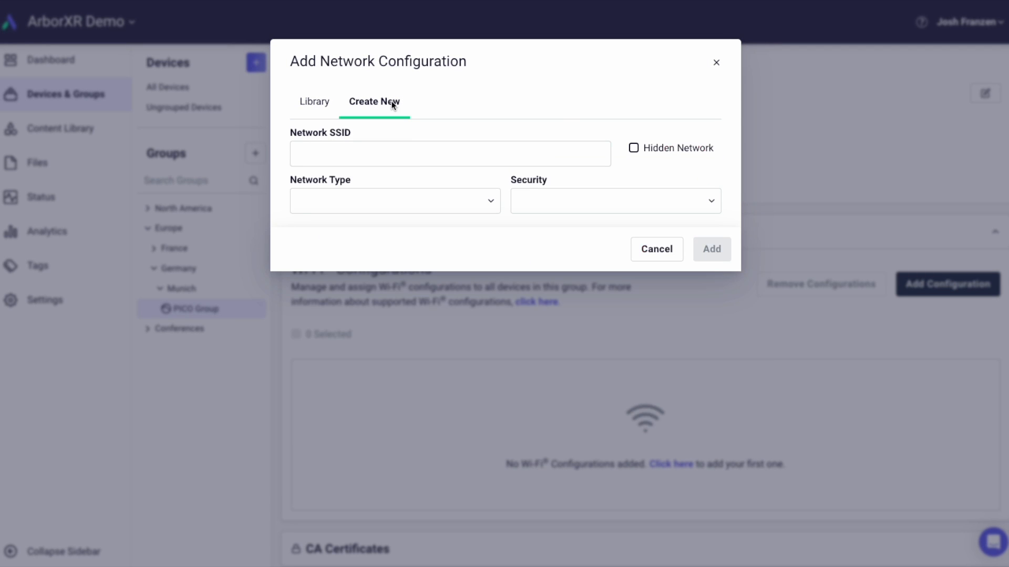
click(437, 195)
click(396, 247)
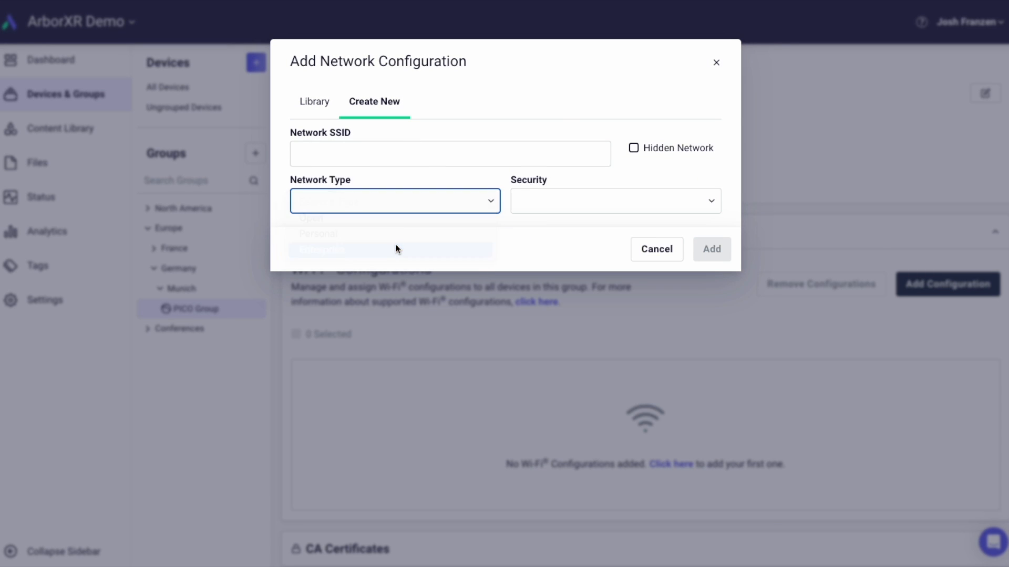
click(575, 247)
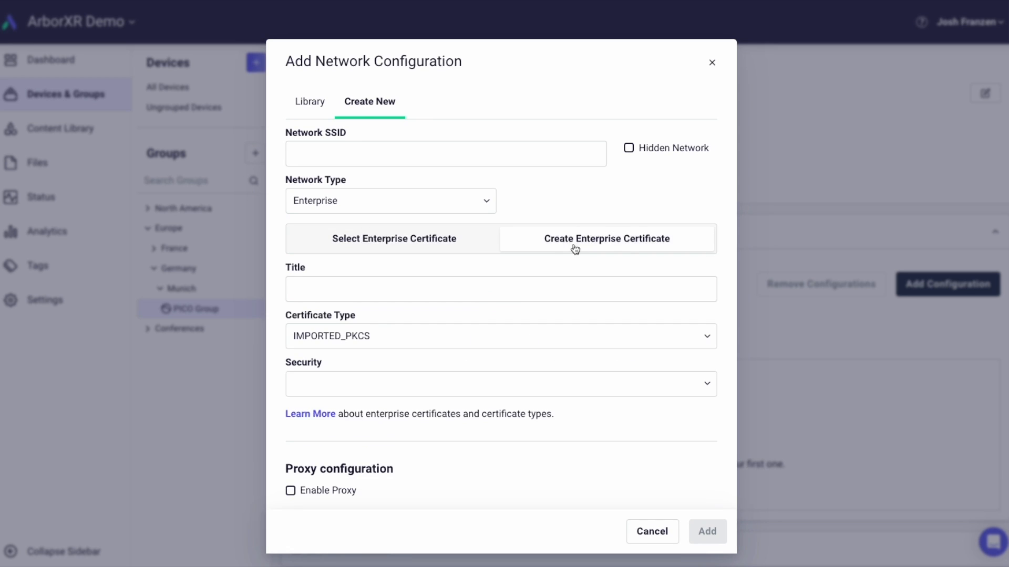
click(459, 335)
click(439, 348)
scroll(530, 368, down, 2)
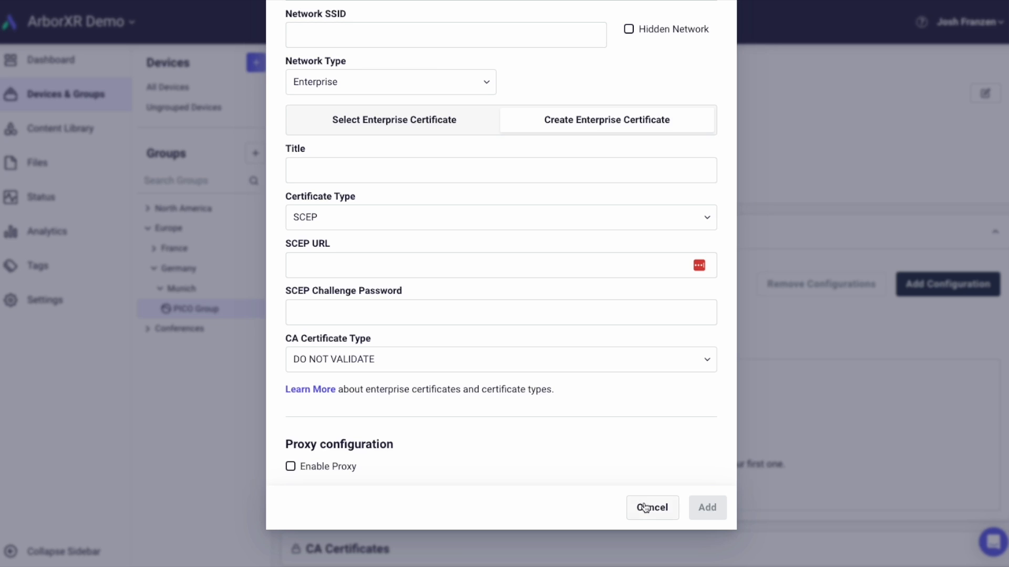
click(645, 507)
- Set PICO Group's OS update target version to 5.9.8.0 (Latest) with the Plugged In update condition
scroll(569, 423, down, 4)
click(462, 408)
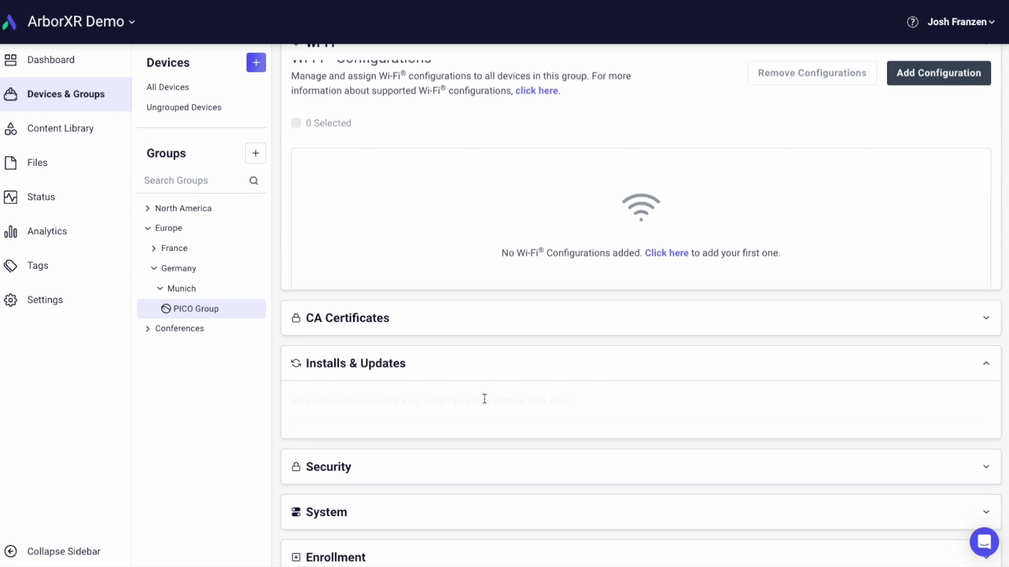
click(625, 286)
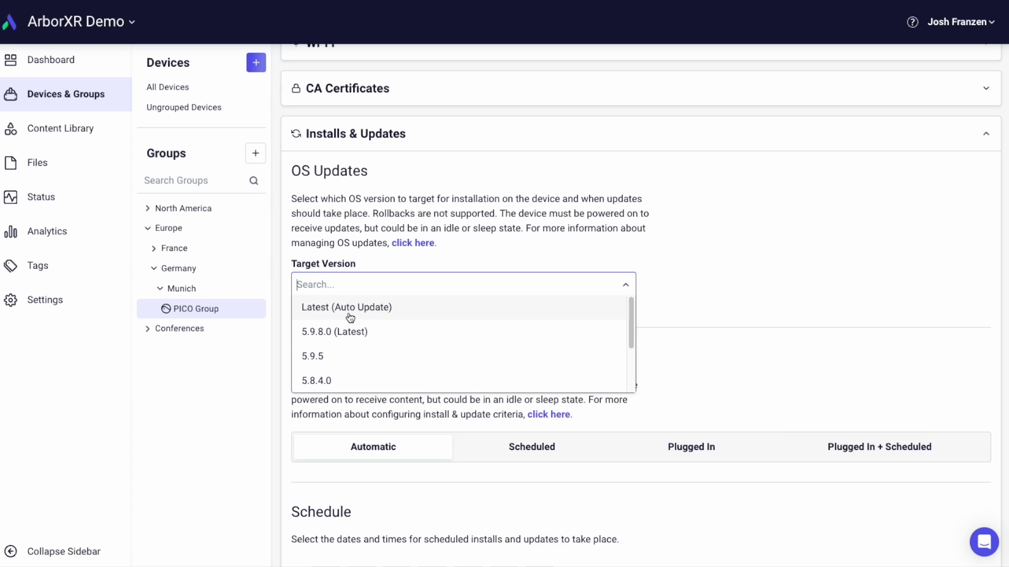
click(335, 337)
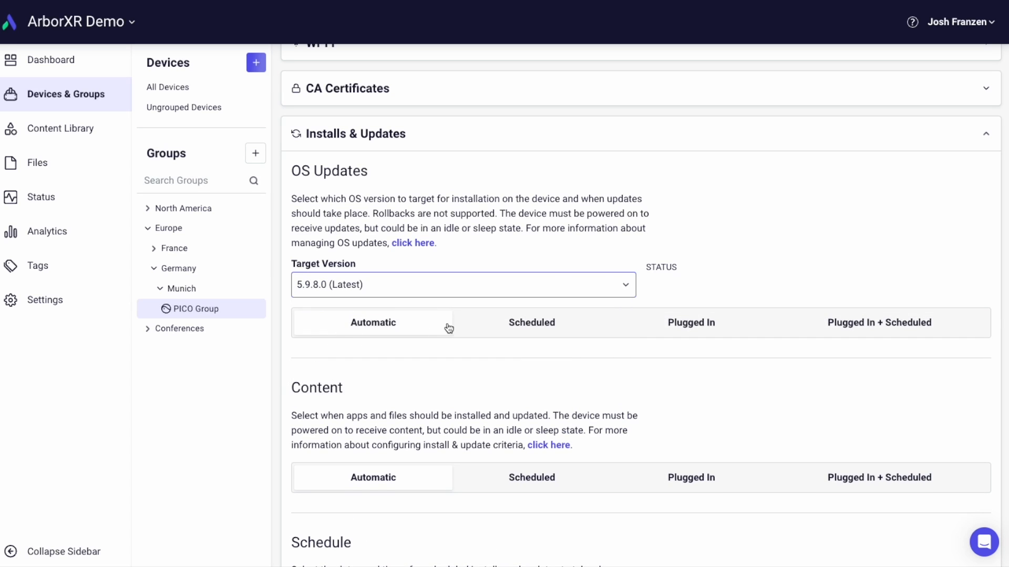
click(651, 330)
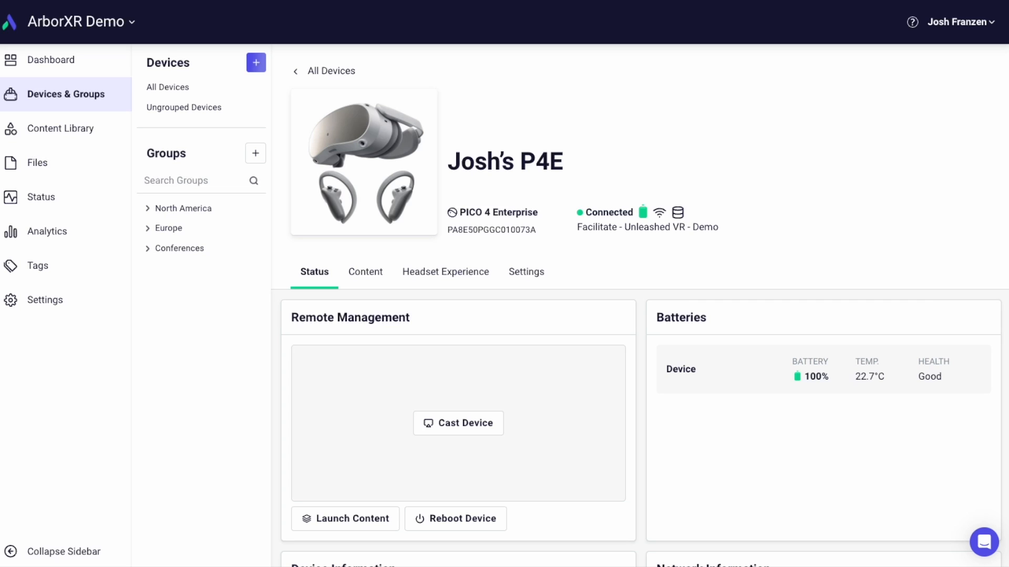
- Remotely launch Bodyswaps - Demo on the PICO 4 Enterprise headset and reboot the device
click(379, 520)
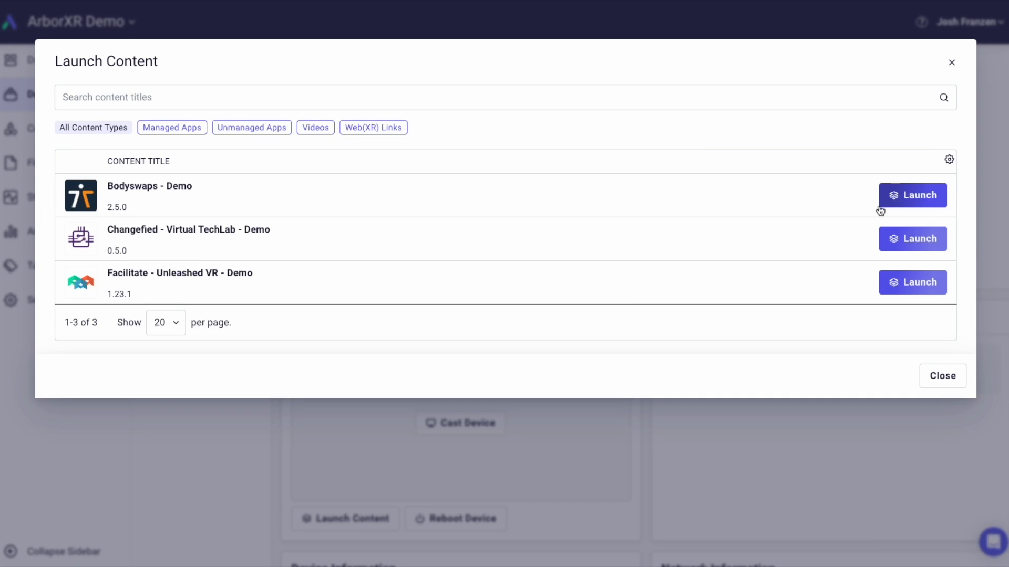
click(901, 199)
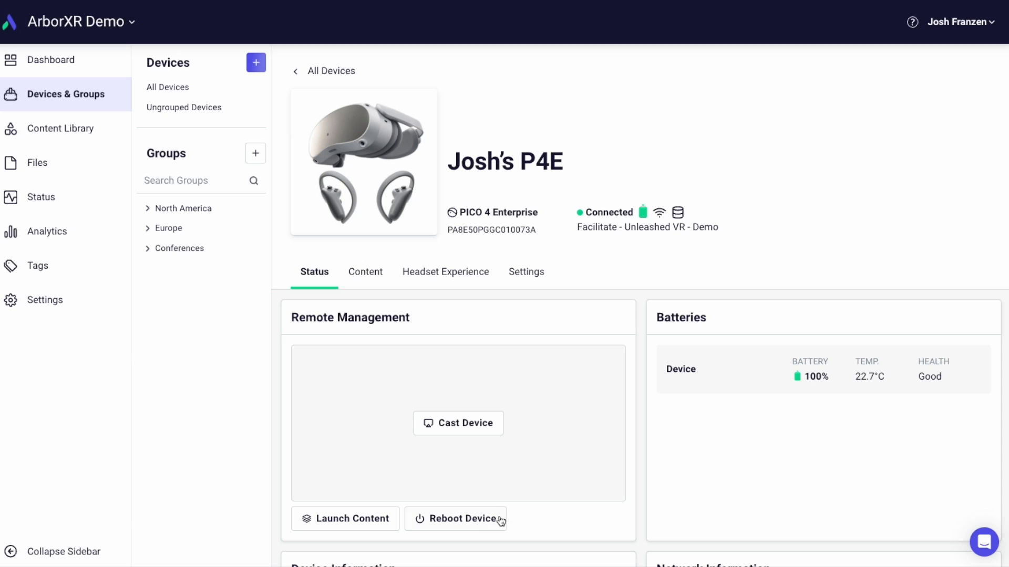
click(478, 525)
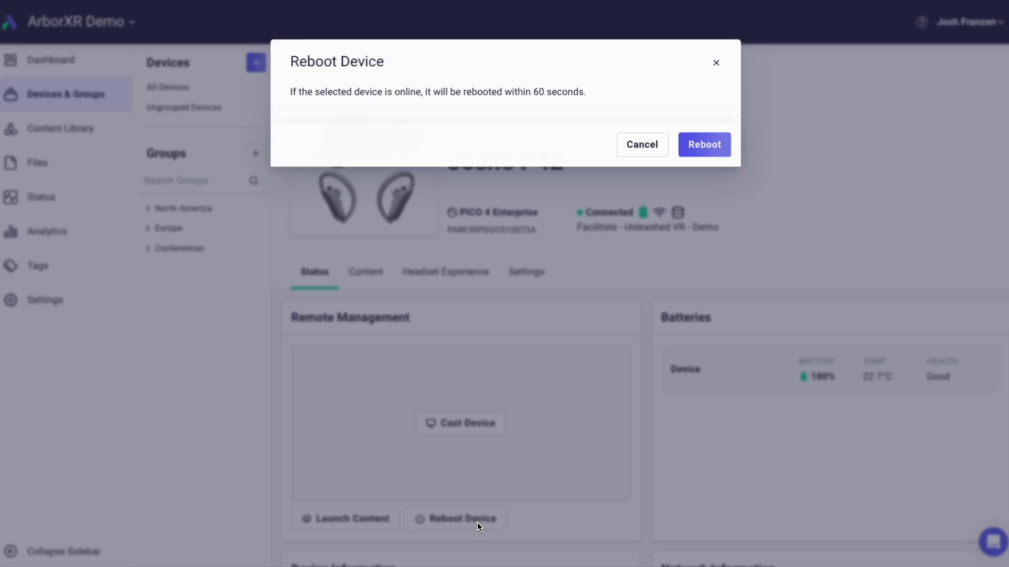
click(703, 150)
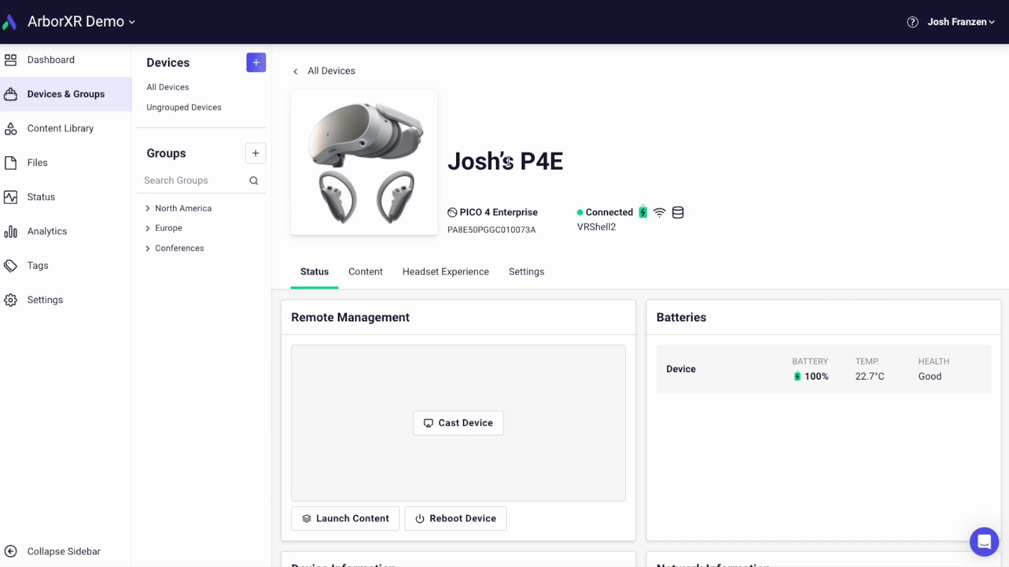
- Cast the PICO 4 Enterprise headset's live view and stop the cast
click(457, 425)
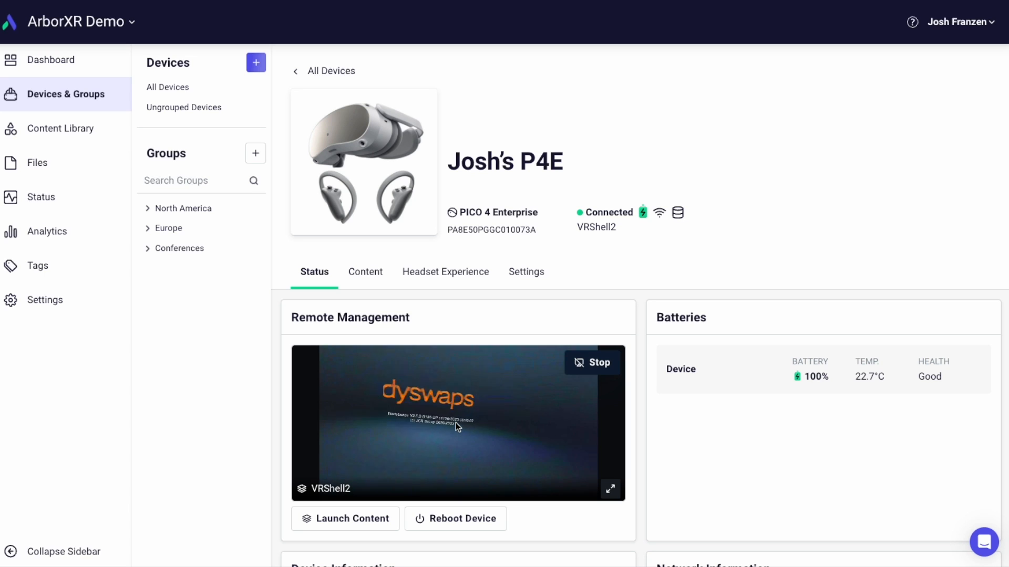
click(599, 360)
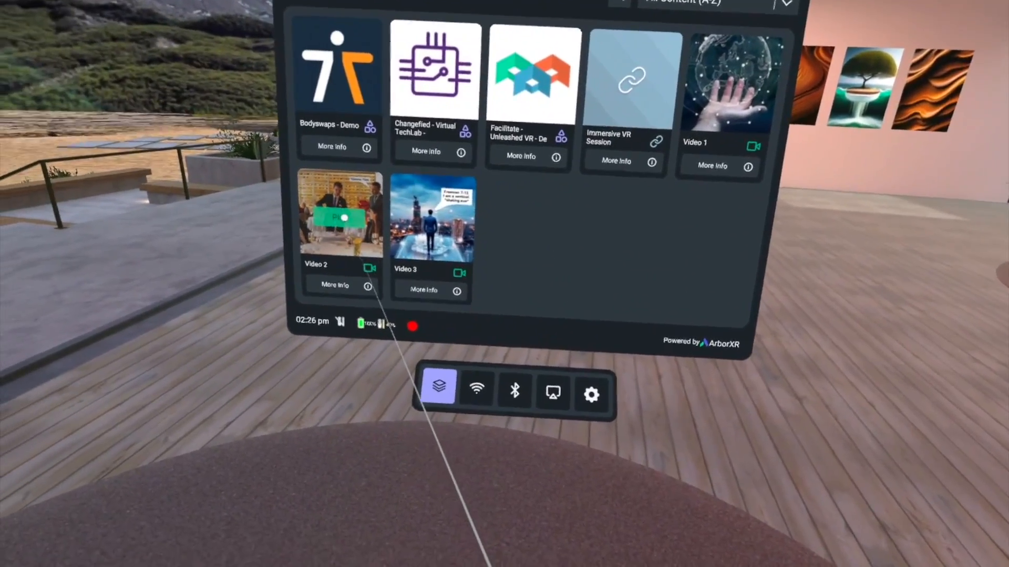
- Open Video 2 and the Immersive VR Session link from the headset's content home, returning home after each
click(344, 217)
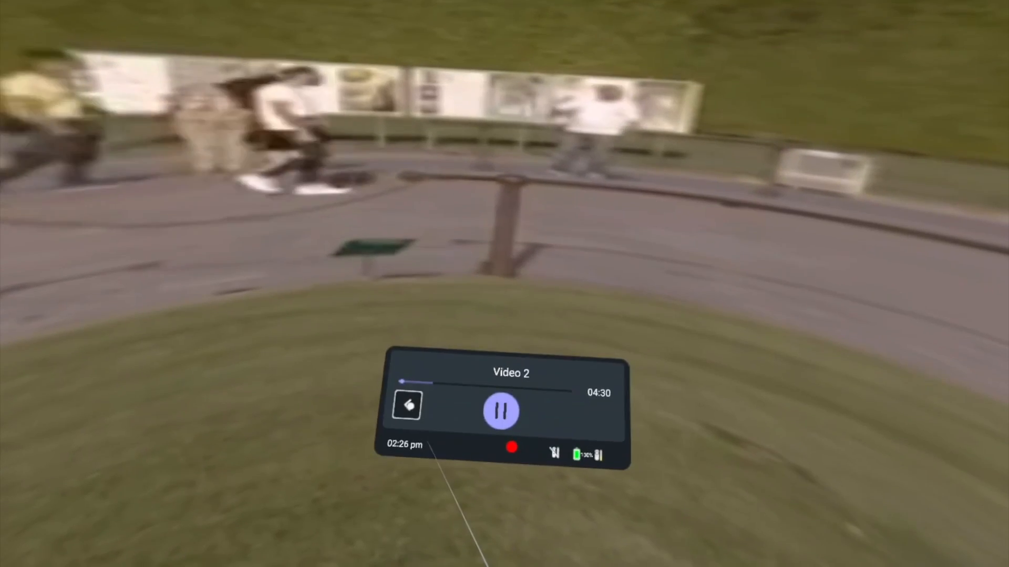
click(408, 408)
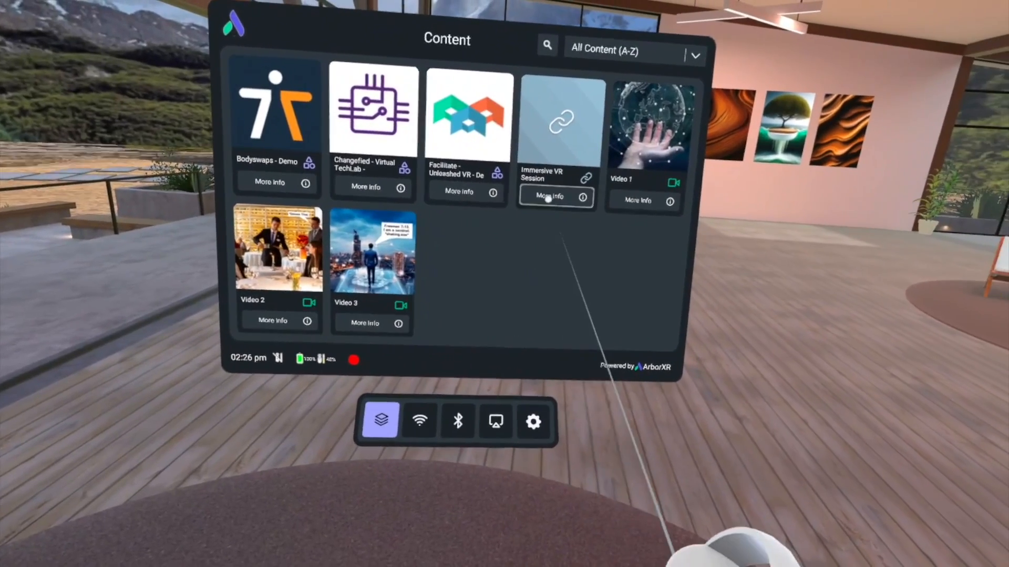
mouse_move(548, 128)
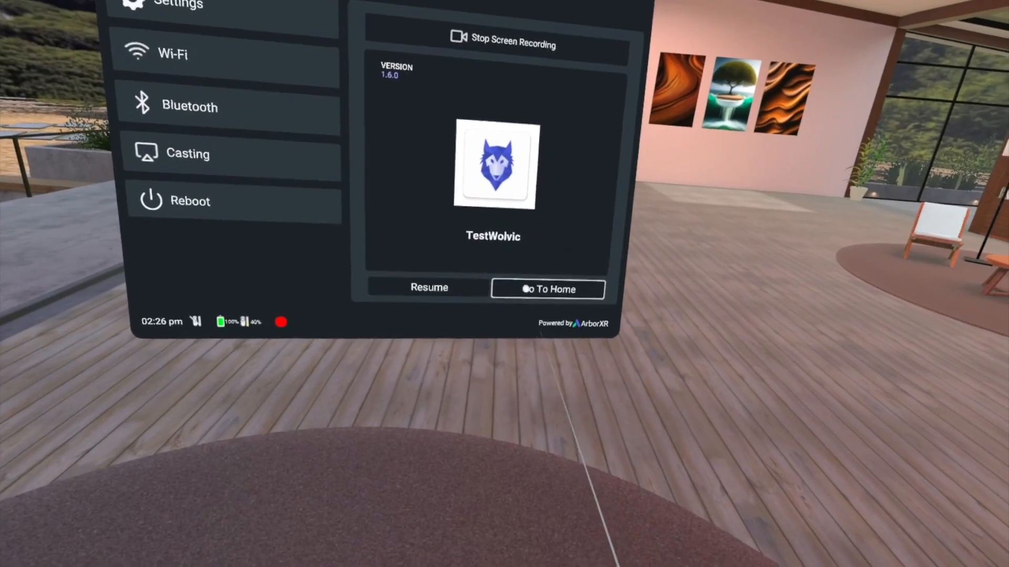
click(525, 289)
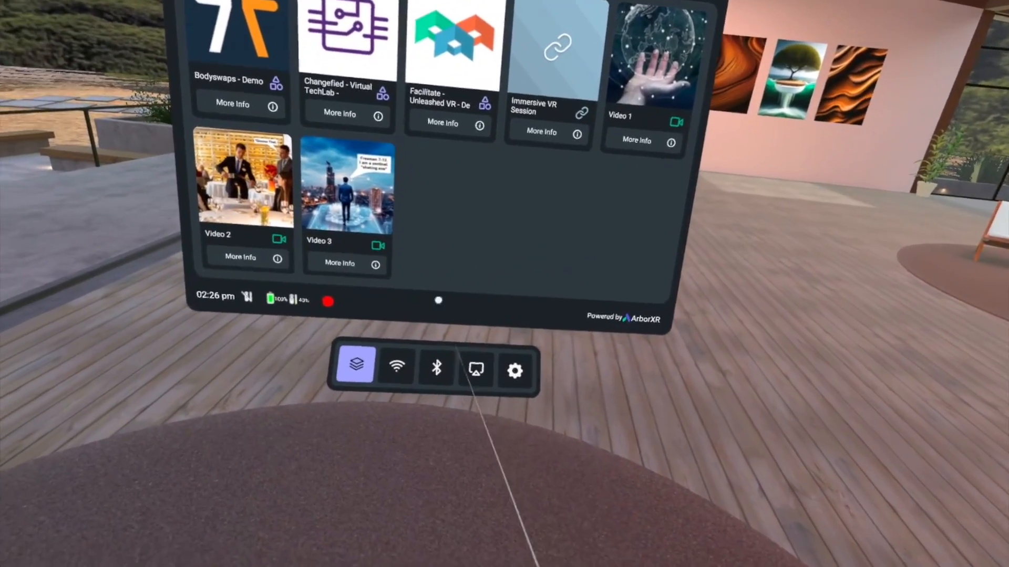
- View the Wi-Fi and casting settings in the headset's home environment
click(396, 366)
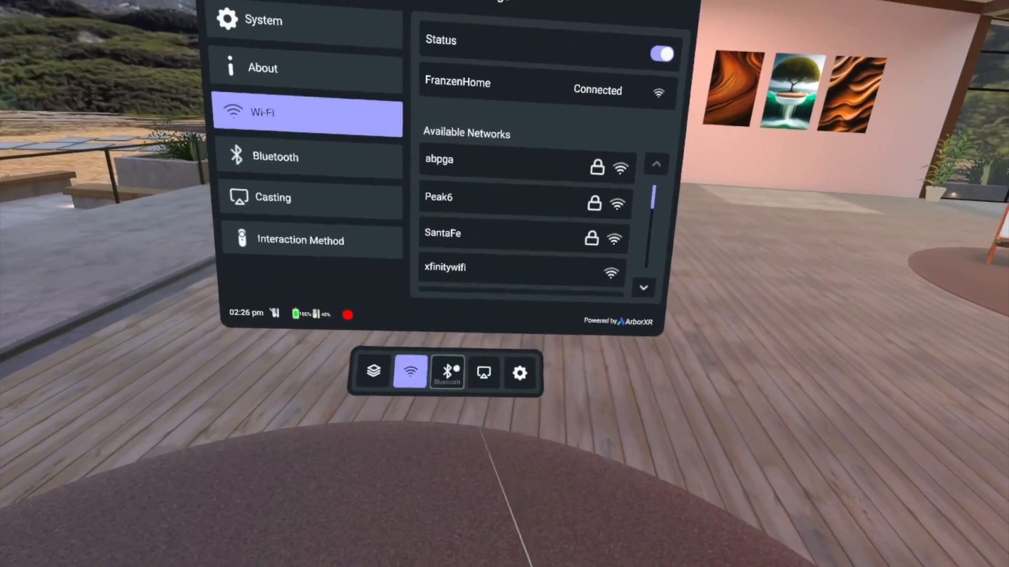
click(482, 372)
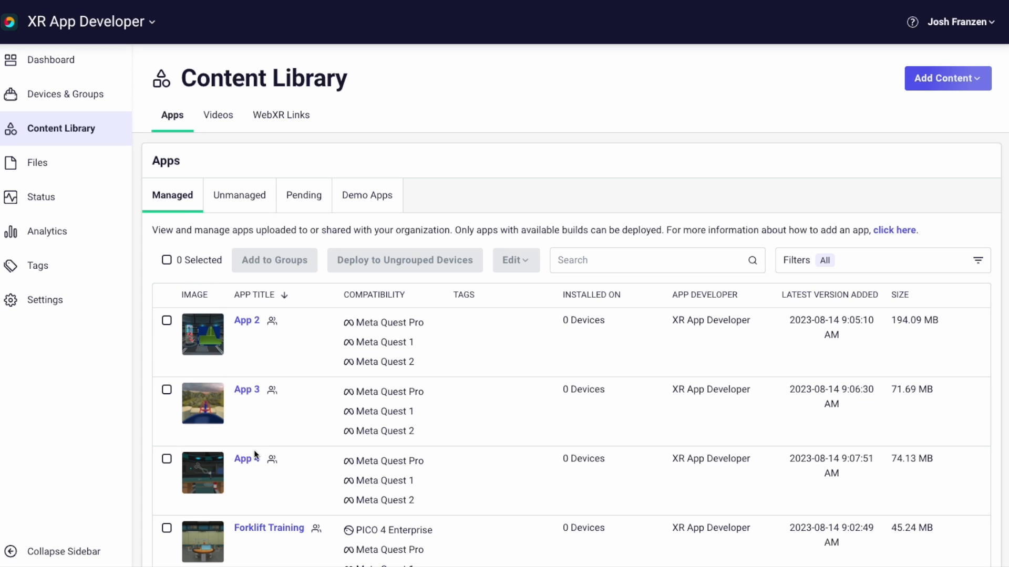
- Share the Latest release channel (6.17.1.04.359877260) of Forklift Training with the arborxr-marketing organization
click(282, 528)
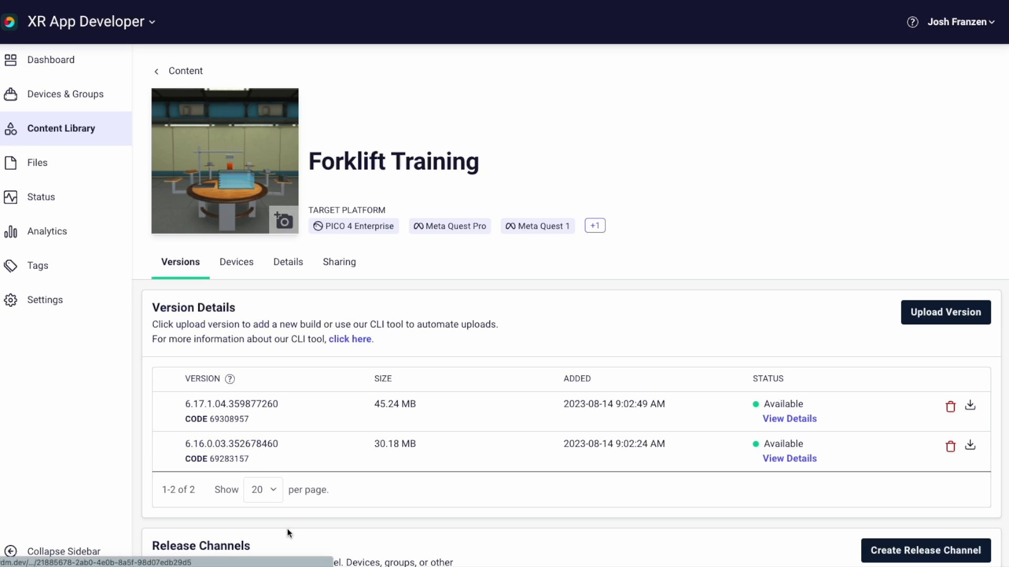
click(353, 266)
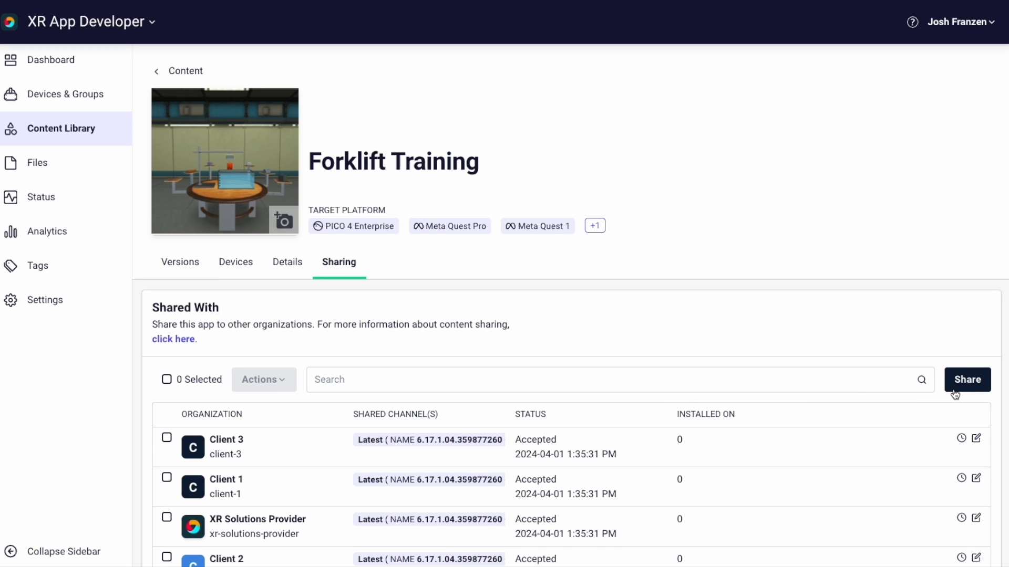
click(966, 380)
click(409, 135)
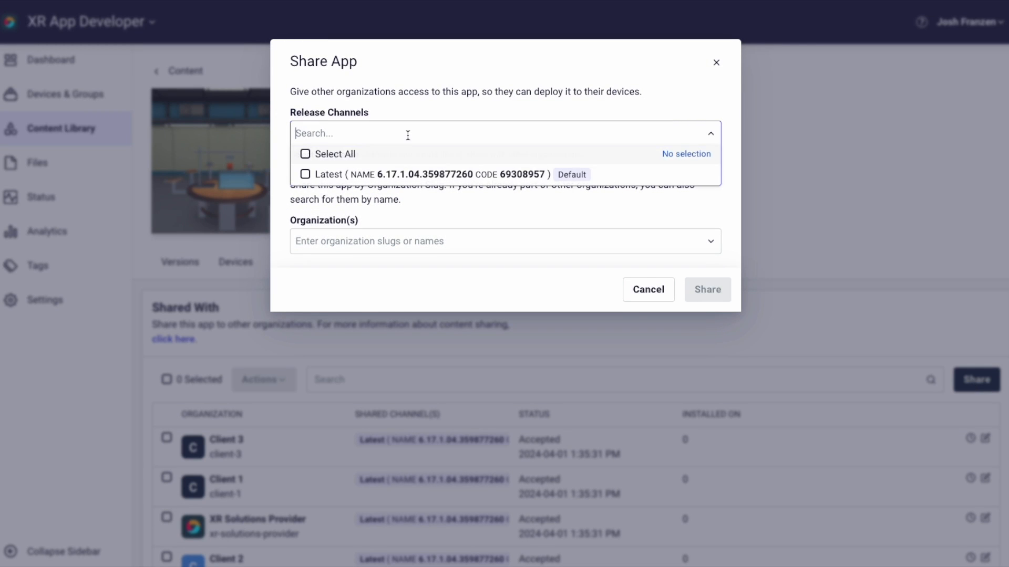
click(336, 175)
click(366, 240)
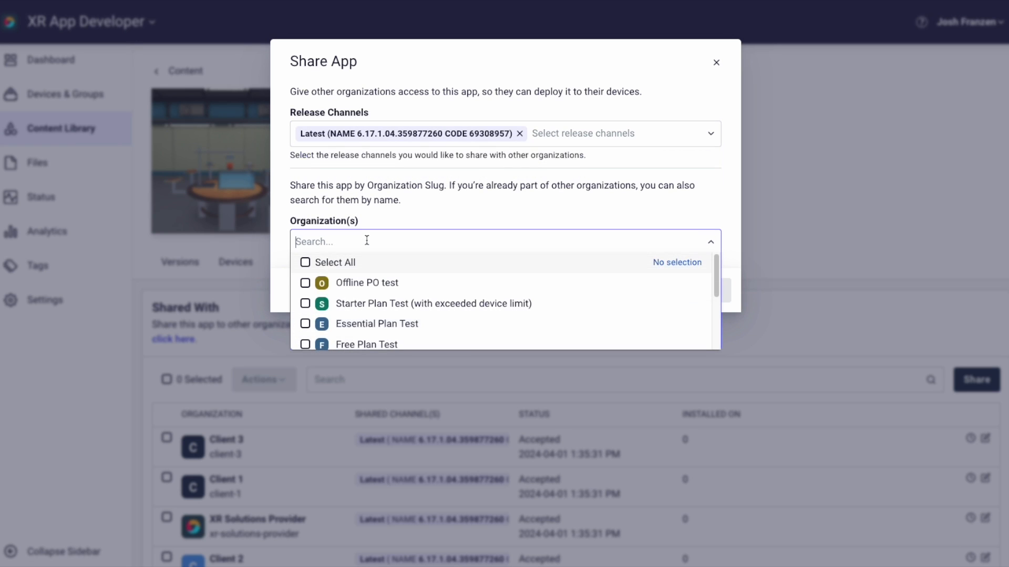
text(arborxr-marketing)
click(373, 264)
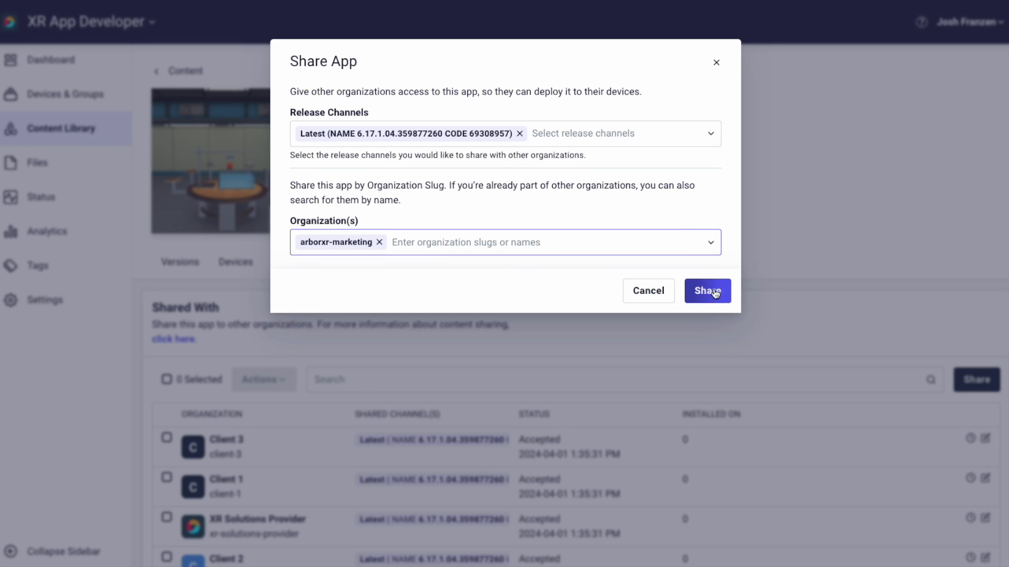
click(706, 290)
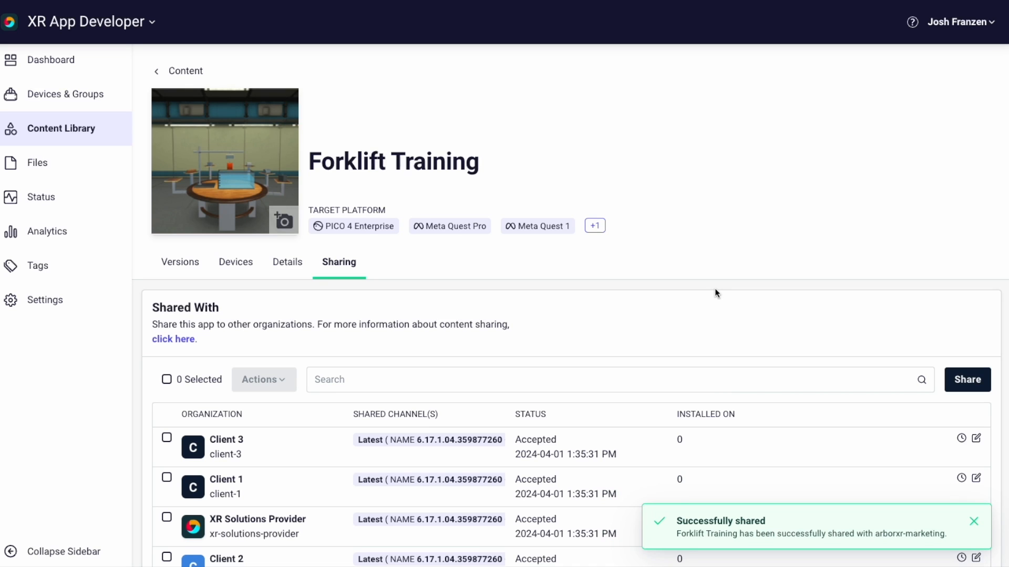